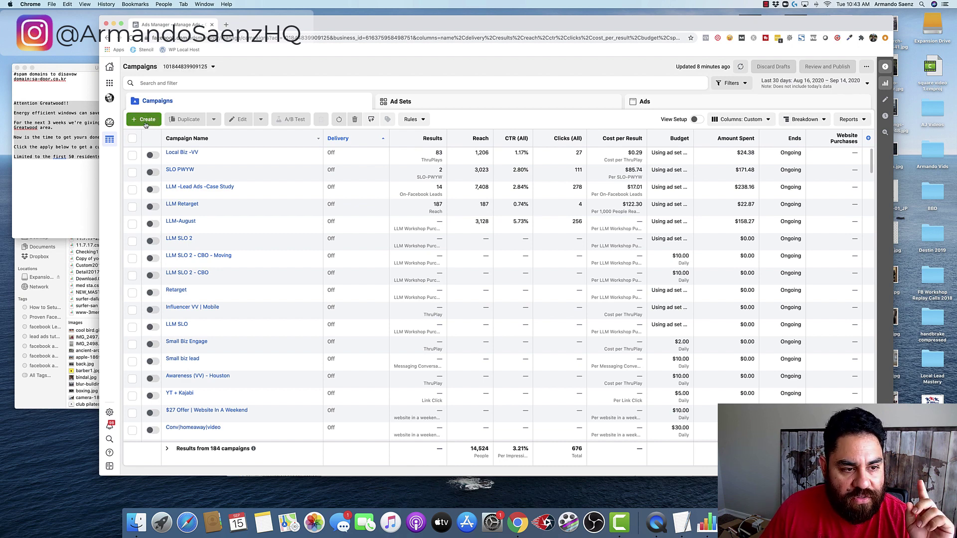
# - Start a new campaign, try Guided Creation, then return to the Quick Creation form
pyautogui.click(145, 122)
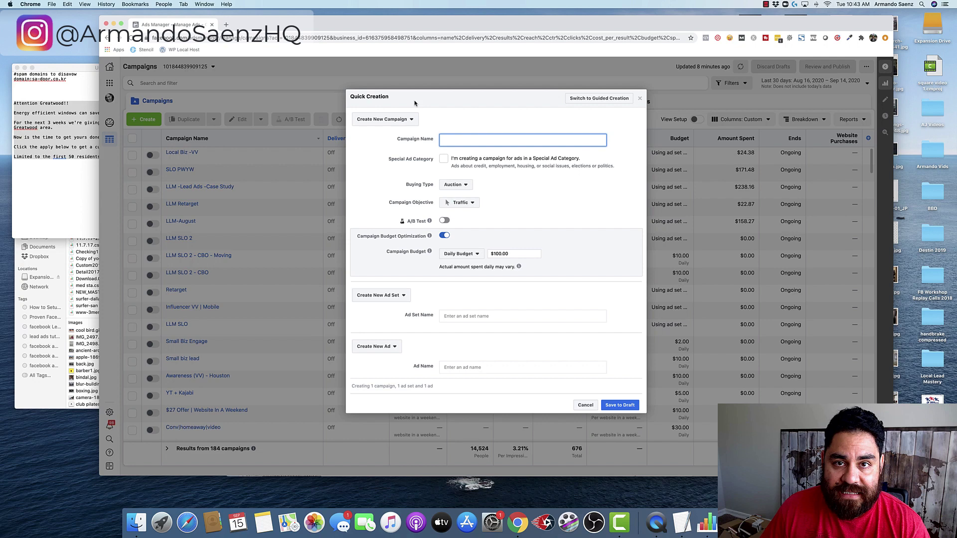
pyautogui.click(423, 106)
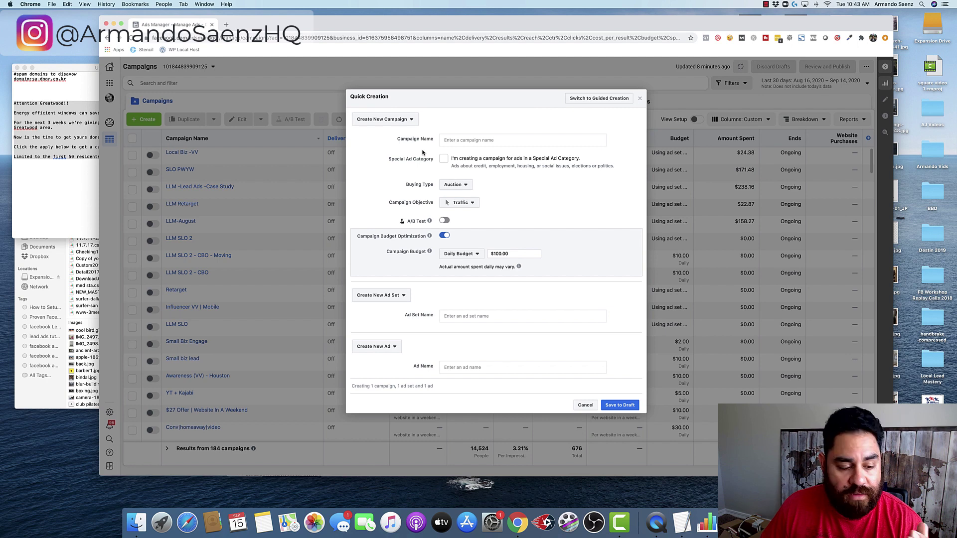
pyautogui.click(602, 98)
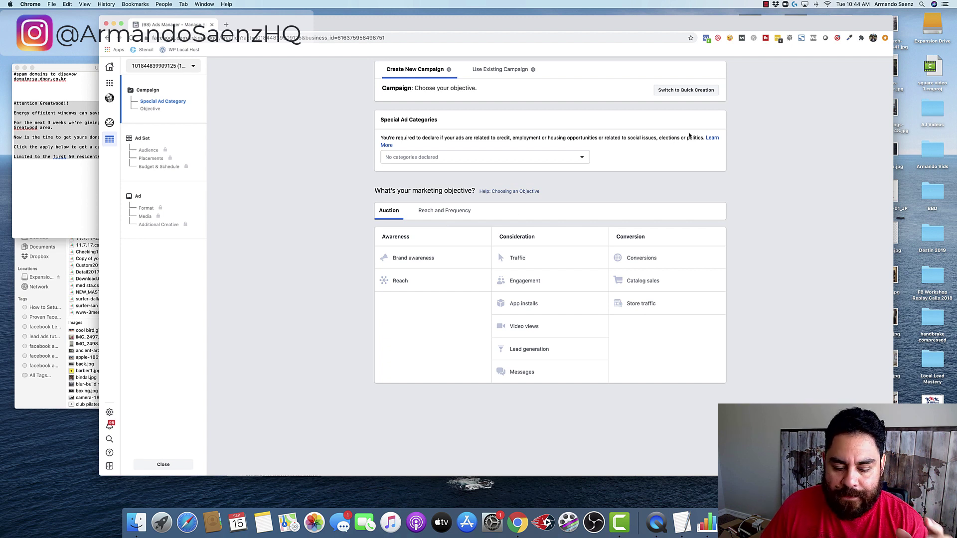
pyautogui.click(680, 92)
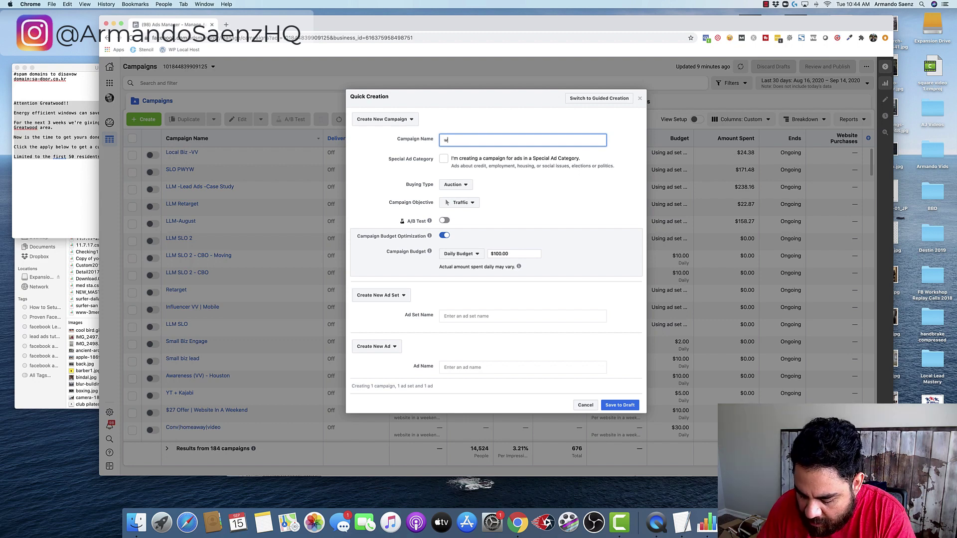
# - Enter 'window sale' as the campaign name
pyautogui.write('windaow')
pyautogui.press('BackSpace')
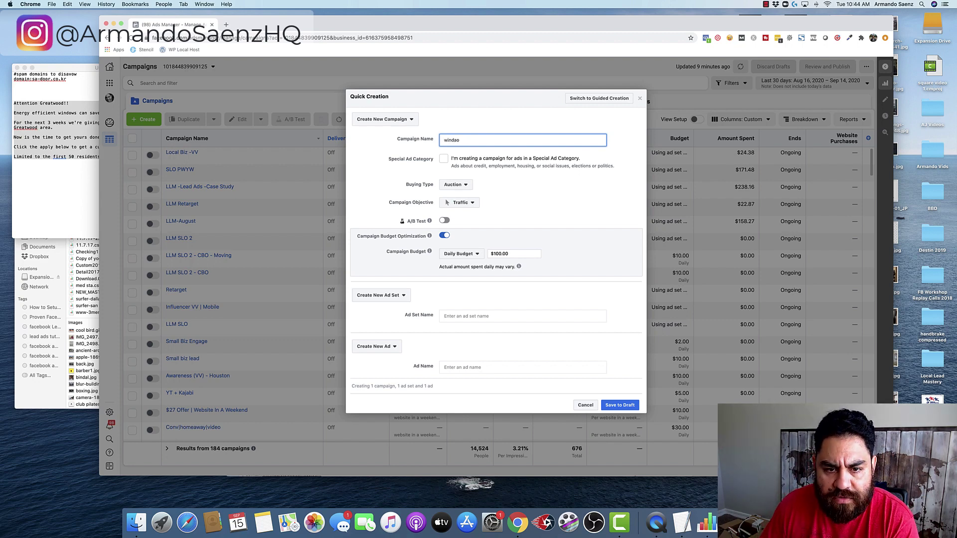
pyautogui.write('ow sale')
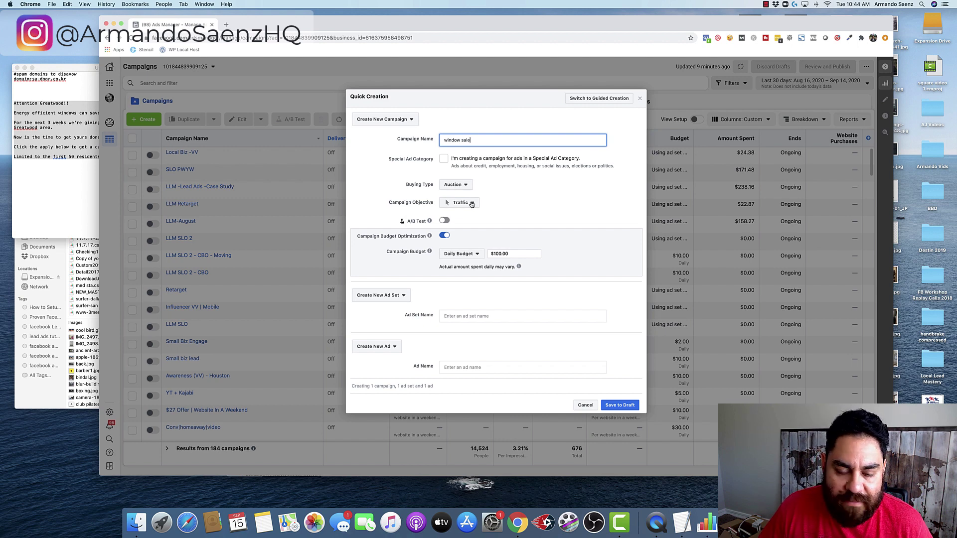
# - Keep the Traffic objective and switch off campaign budget optimization
pyautogui.click(470, 203)
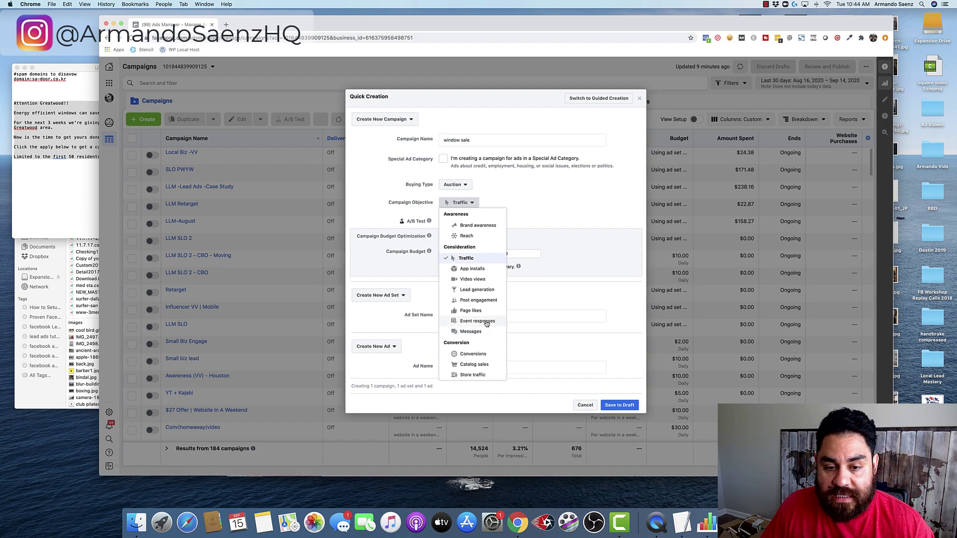
pyautogui.click(466, 258)
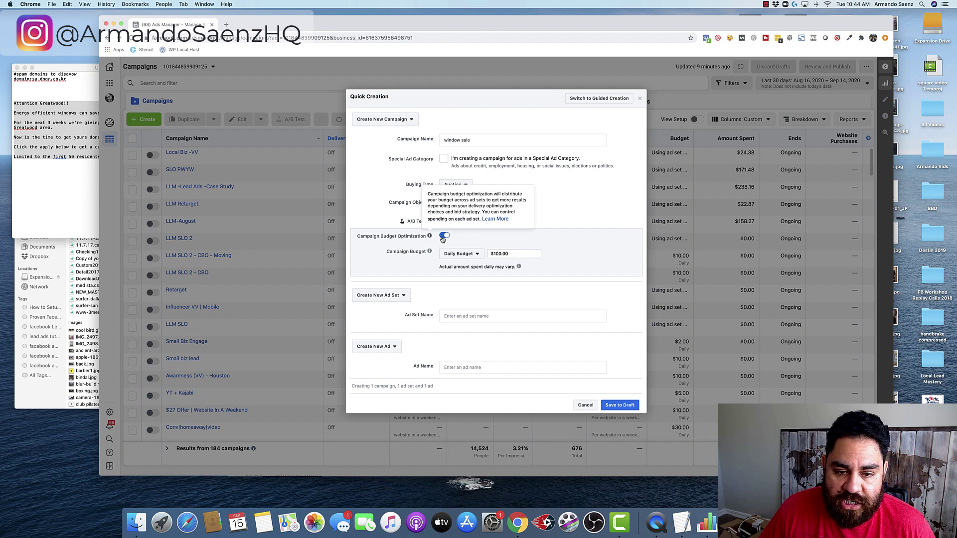
pyautogui.click(445, 236)
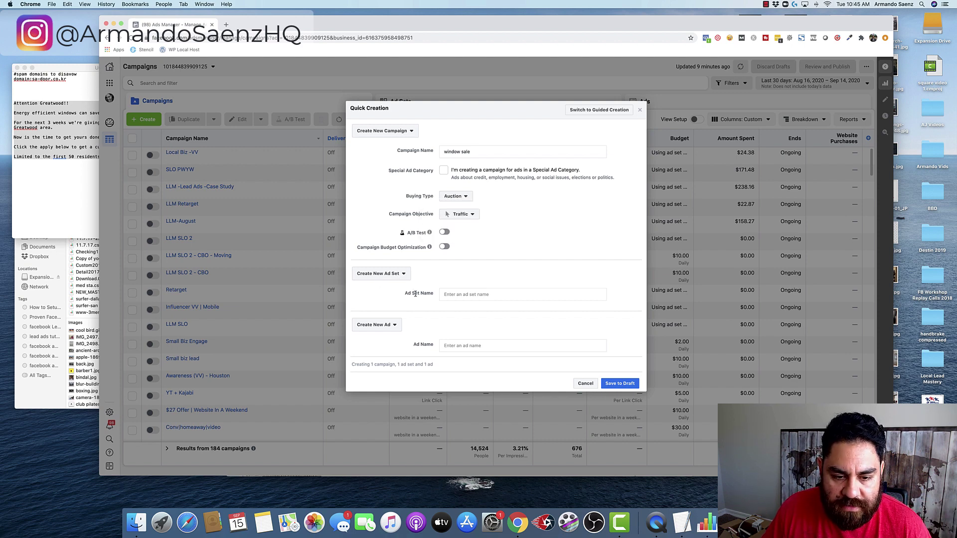
# - Name the ad set 'greatwood + promo' and the ad 'coaster', then save as draft
pyautogui.click(473, 295)
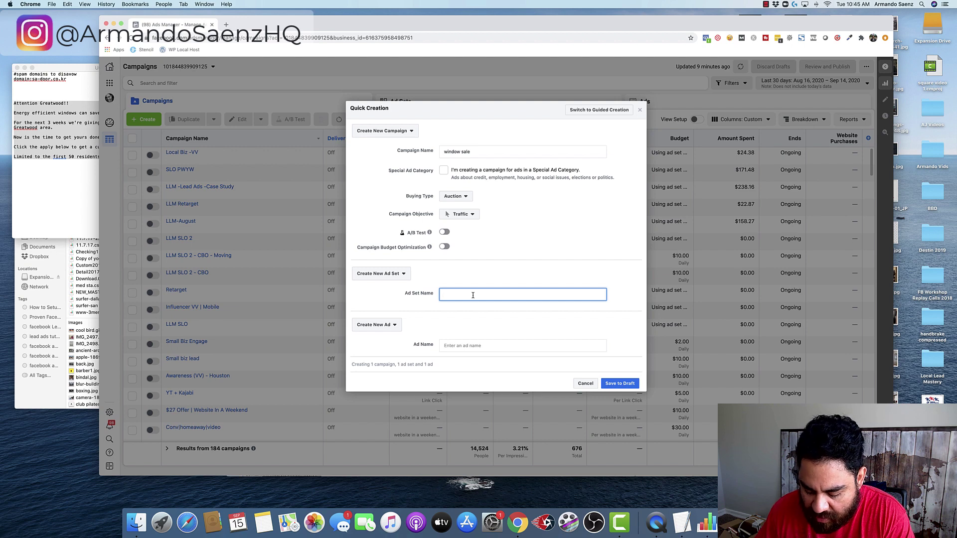
pyautogui.write('gr')
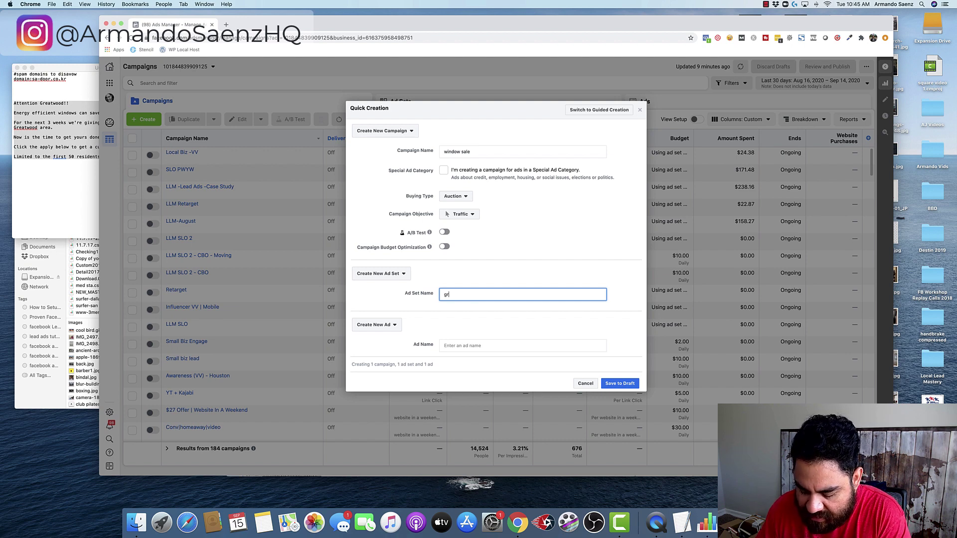
pyautogui.write('eatwood')
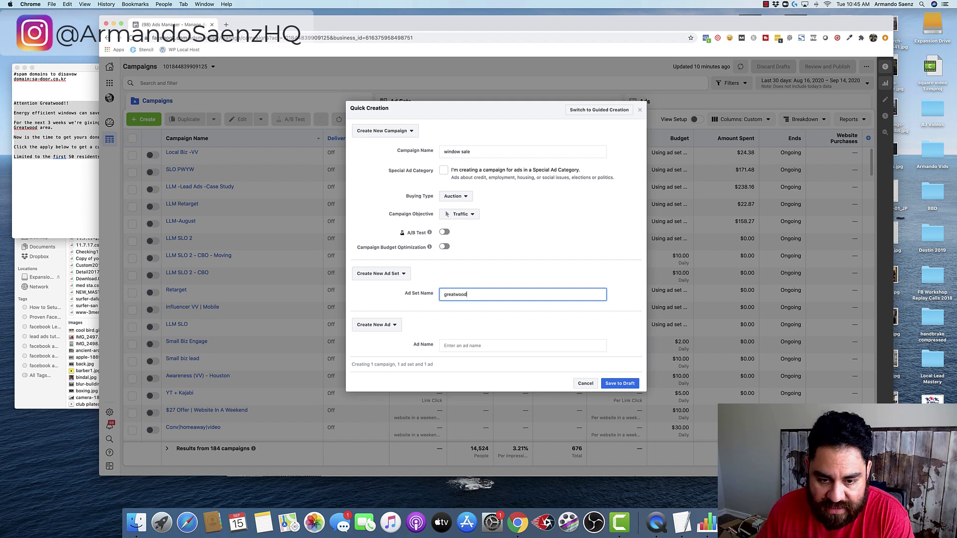
pyautogui.write(' + promo')
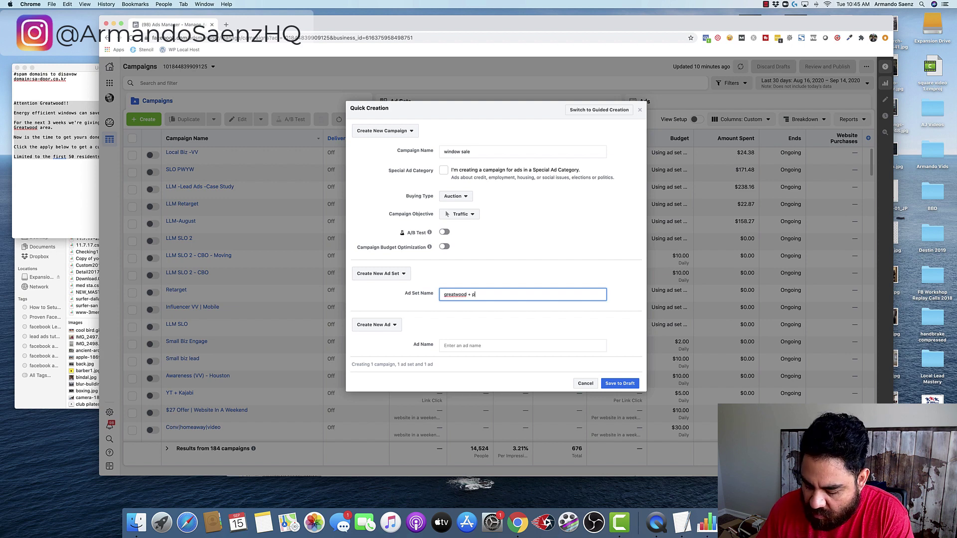
pyautogui.click(452, 347)
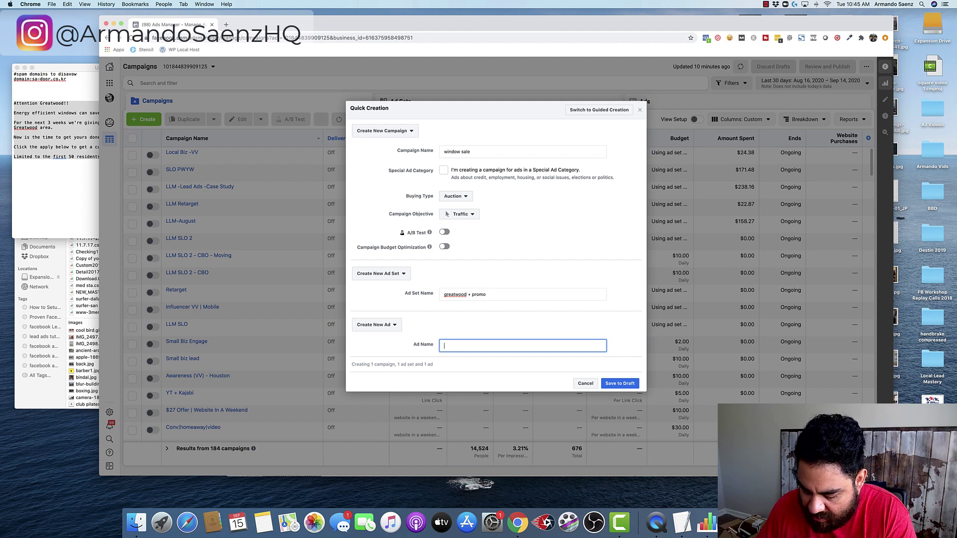
pyautogui.write('coaster')
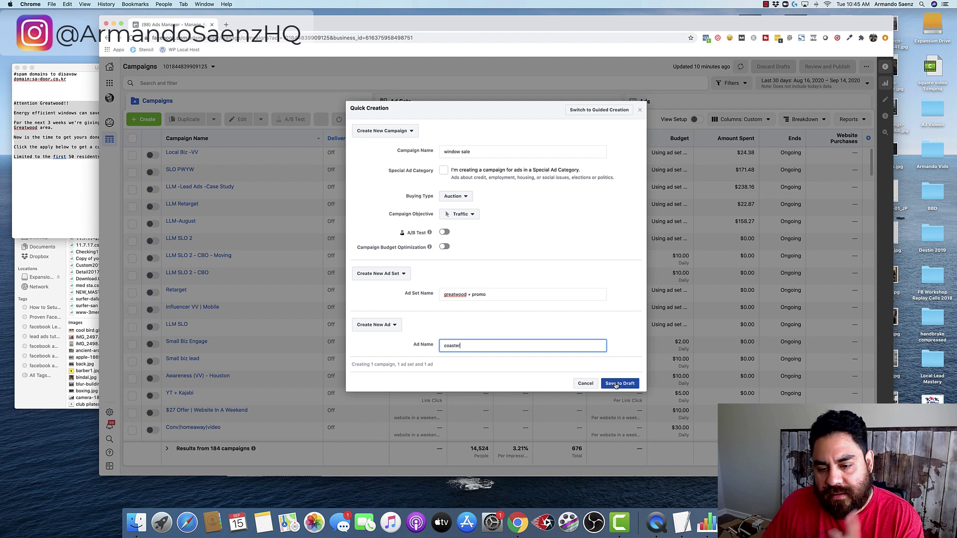
pyautogui.click(616, 384)
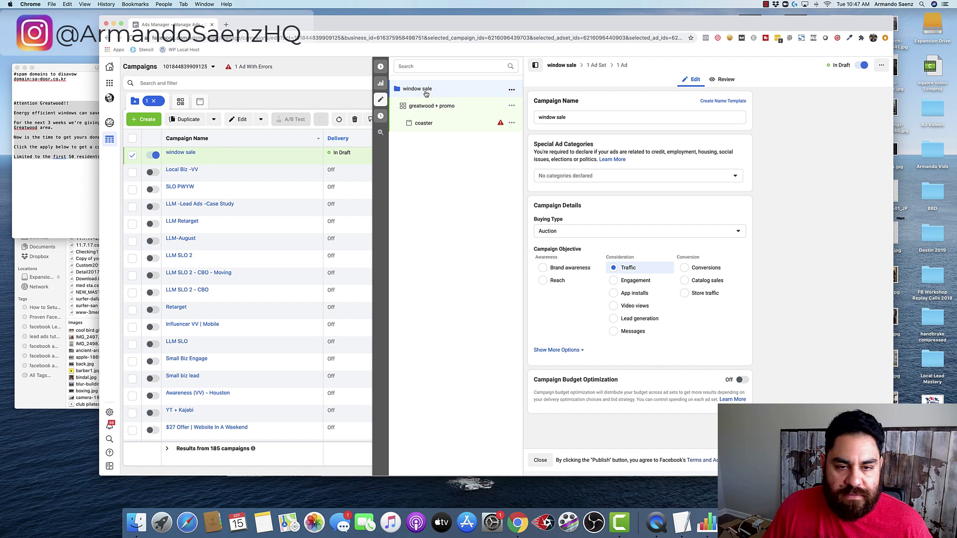
# - Change the greatwood + promo ad set's daily budget from $20.00 to $10.00
pyautogui.click(427, 108)
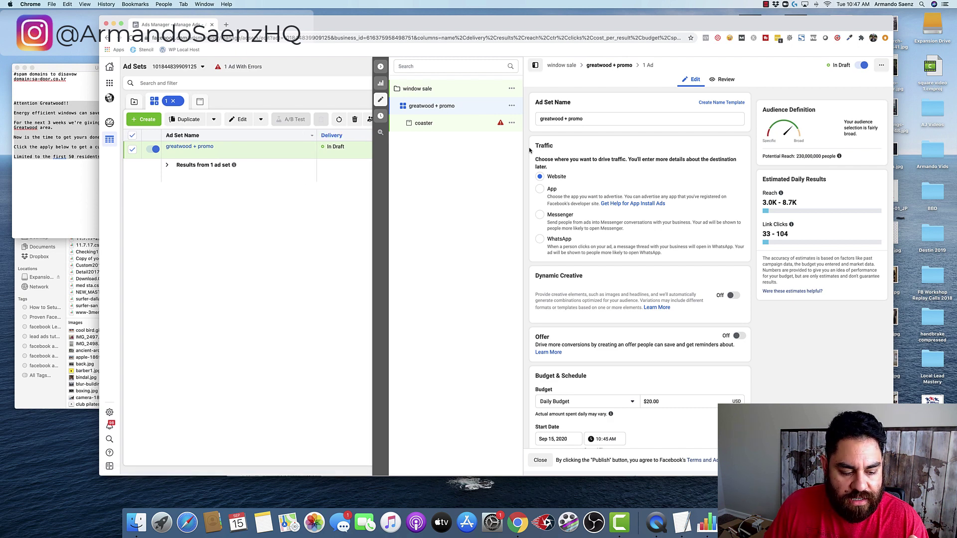
pyautogui.scroll(-5, 531, 150)
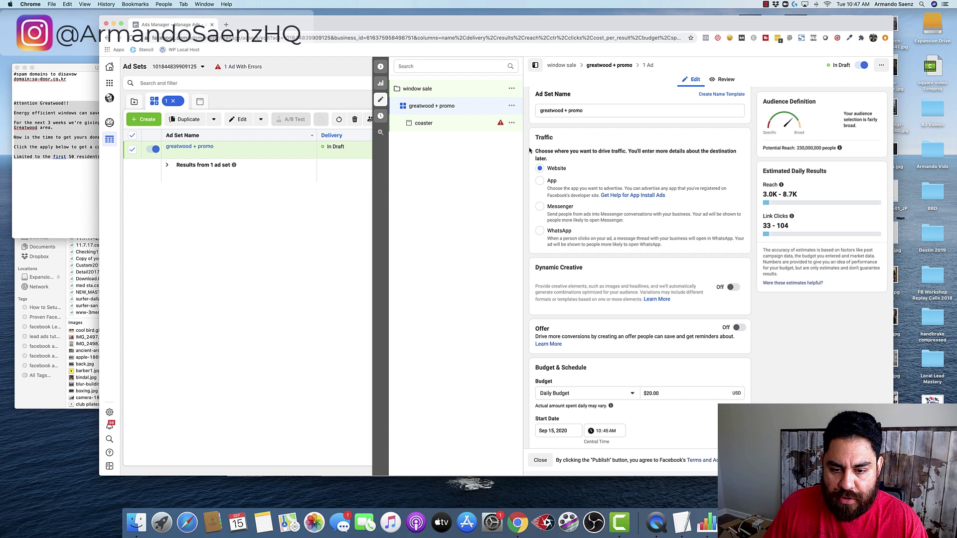
pyautogui.scroll(1, 531, 150)
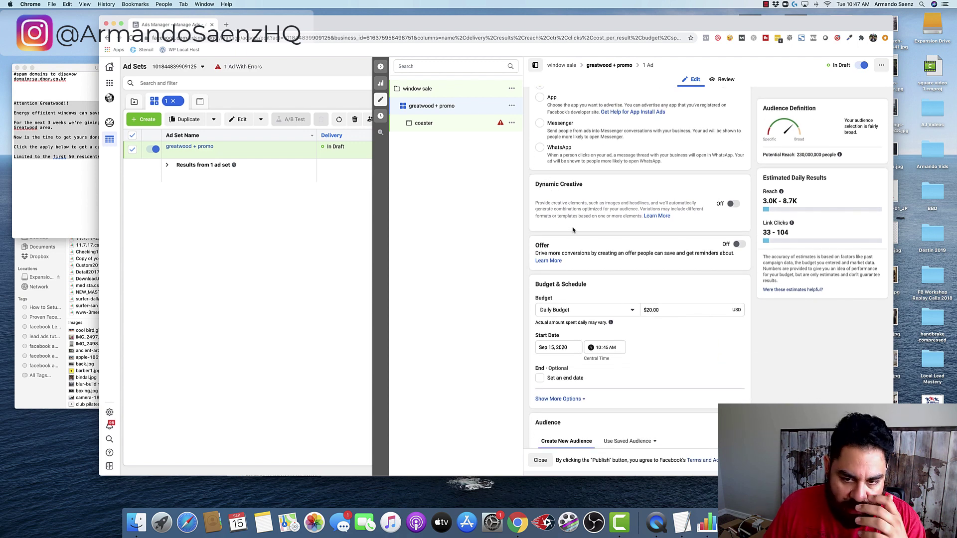
pyautogui.scroll(-1, 540, 256)
pyautogui.scroll(-4, 541, 256)
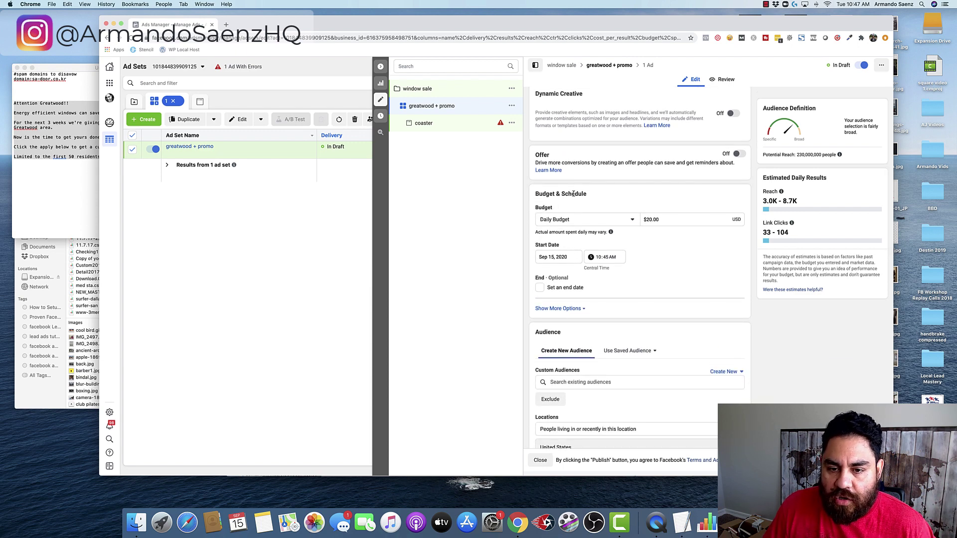
pyautogui.scroll(-1, 598, 222)
pyautogui.scroll(-1, 650, 219)
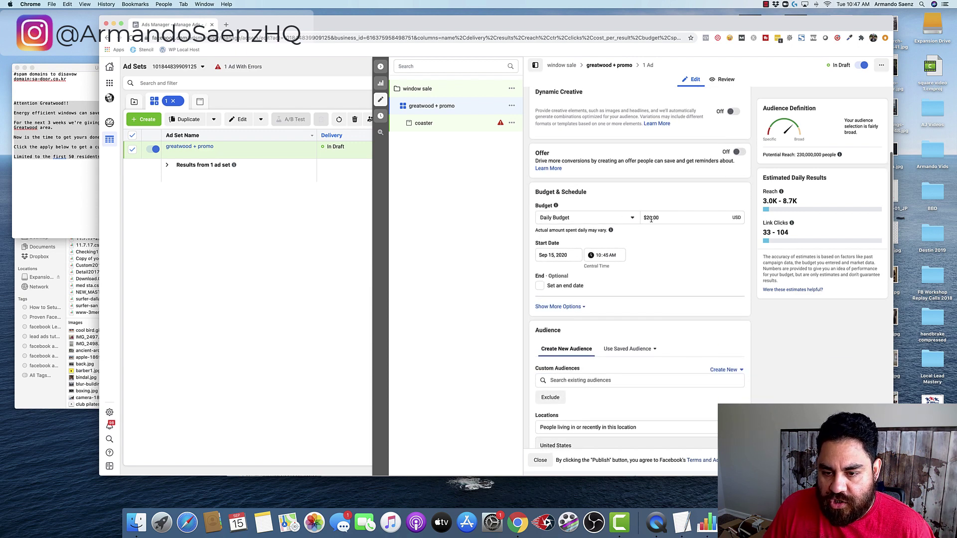
pyautogui.doubleClick(647, 216)
pyautogui.click(647, 215)
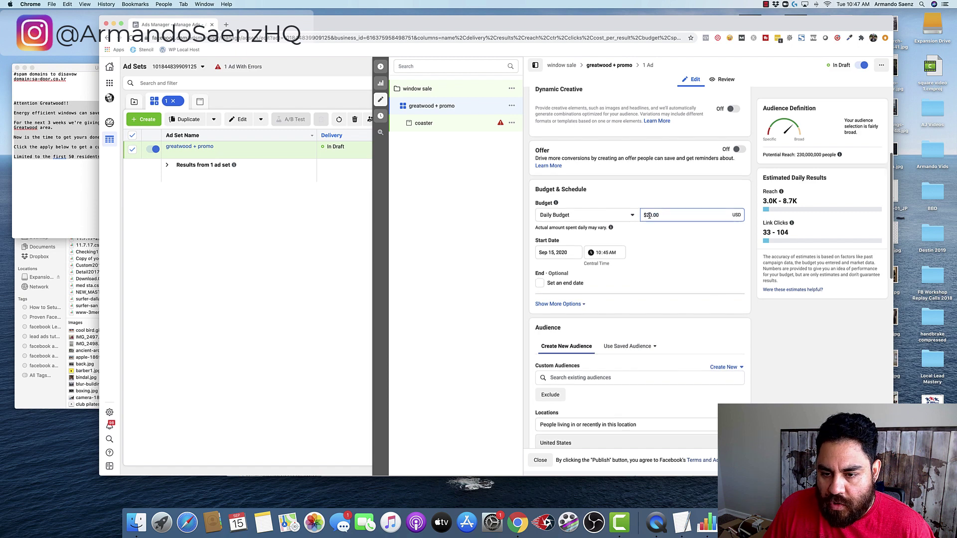
pyautogui.press('BackSpace')
pyautogui.write('1')
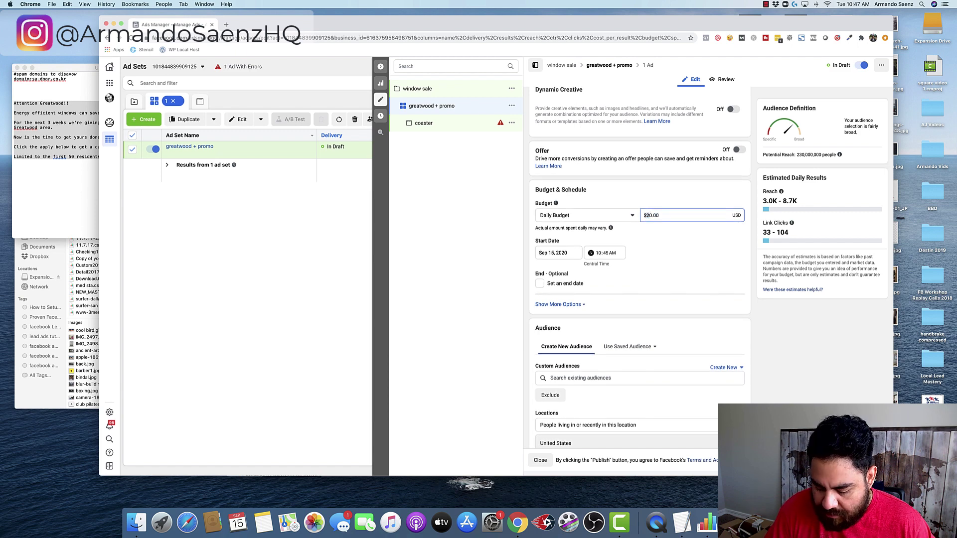
pyautogui.click(672, 241)
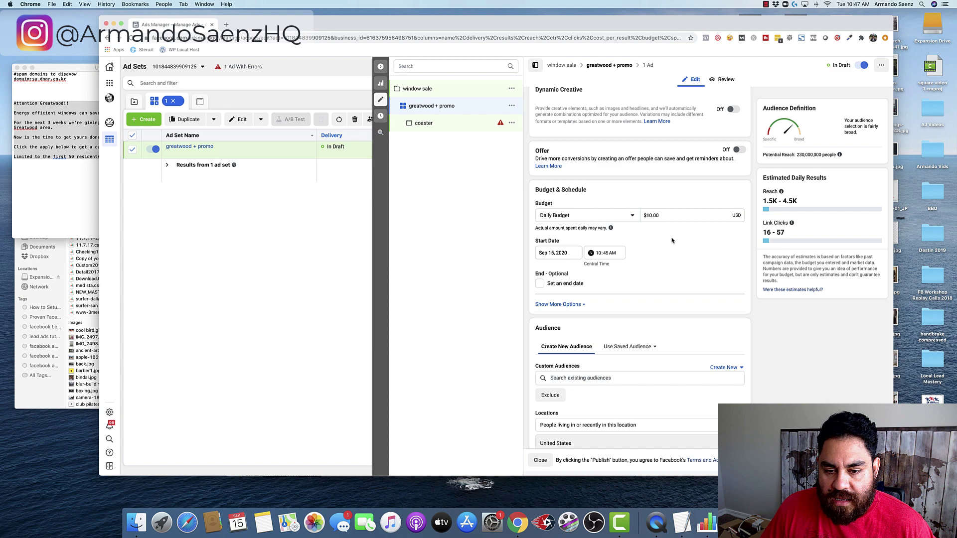
# - Target the location Texas, United States instead of the whole United States
pyautogui.scroll(-5, 672, 241)
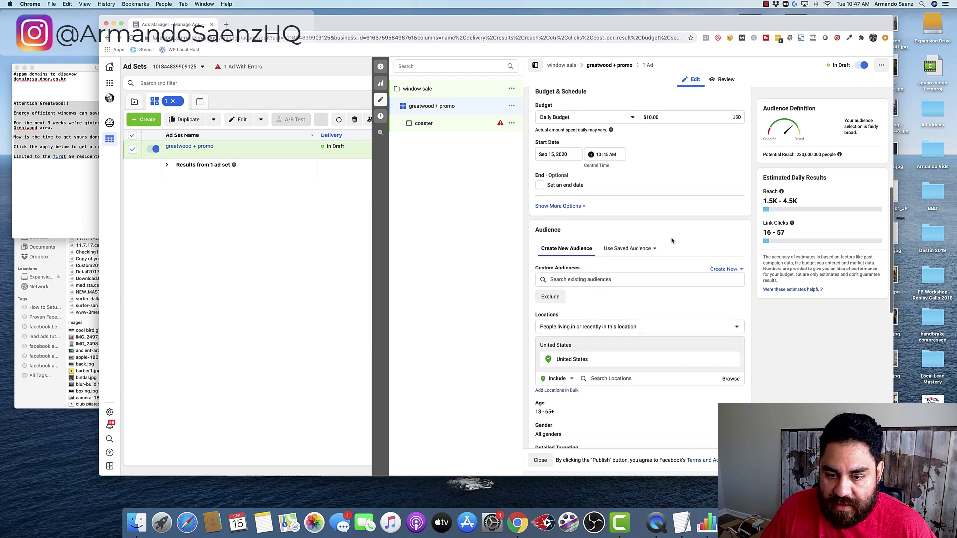
pyautogui.scroll(-3, 672, 240)
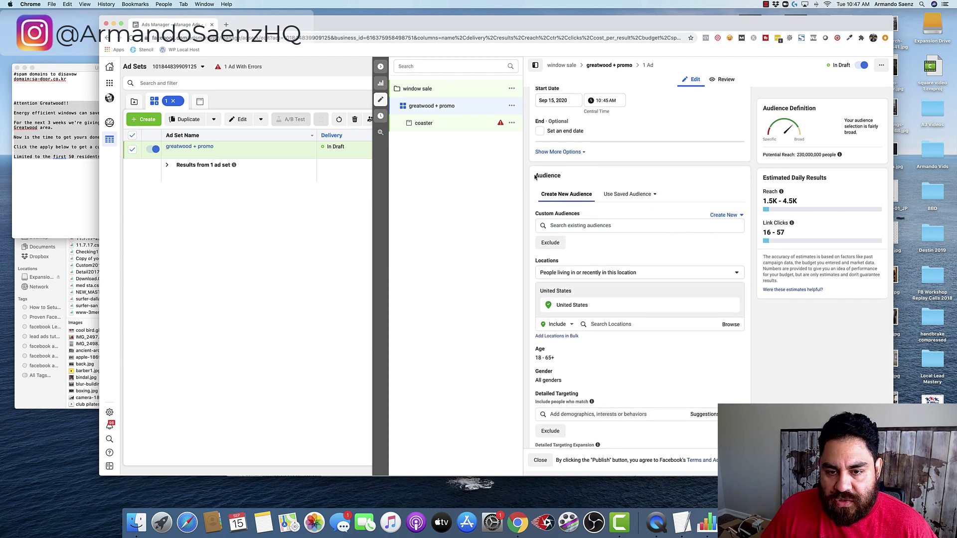
pyautogui.scroll(-2, 579, 180)
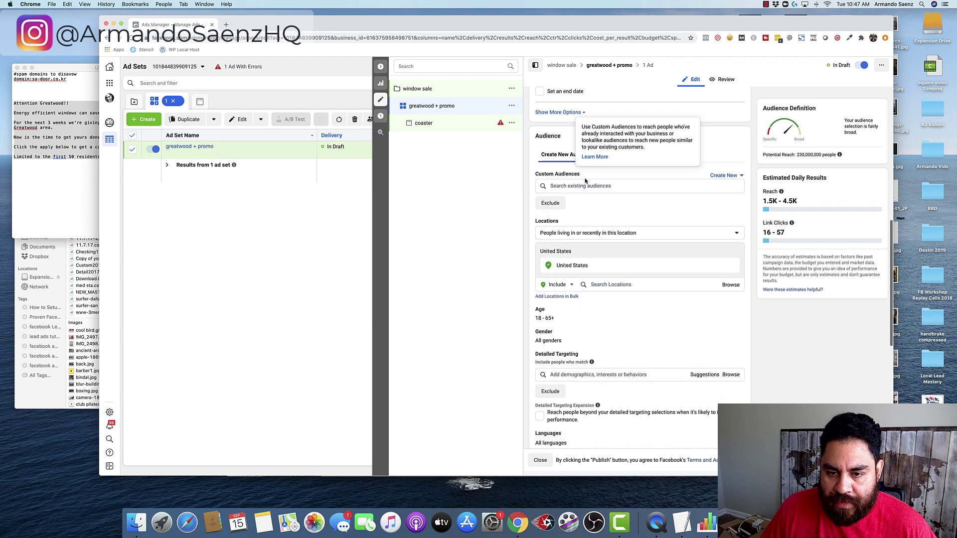
pyautogui.scroll(-3, 608, 200)
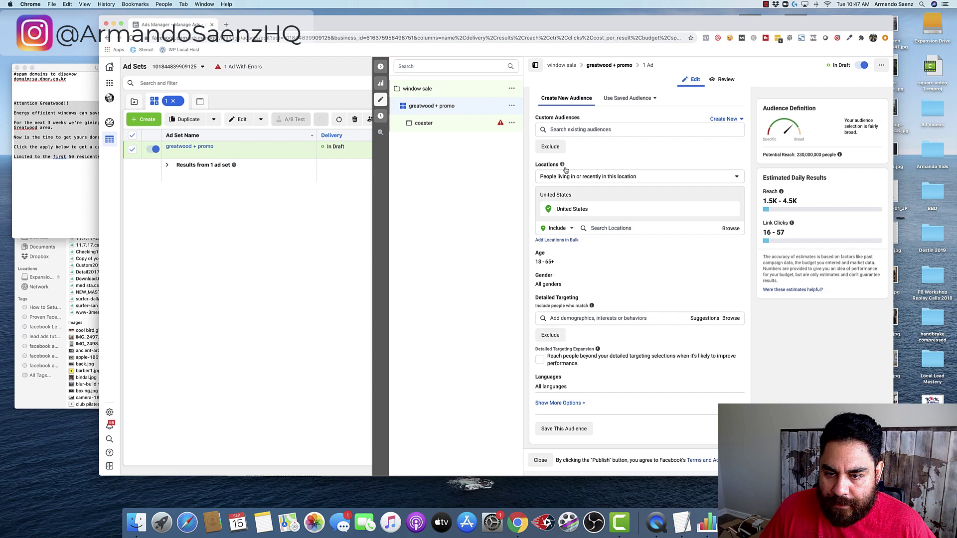
pyautogui.click(629, 229)
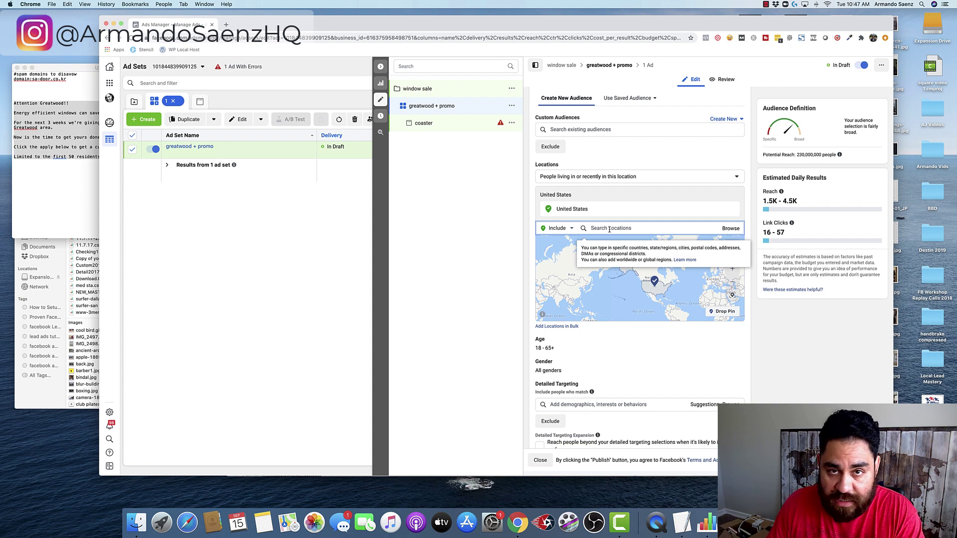
pyautogui.write('texas')
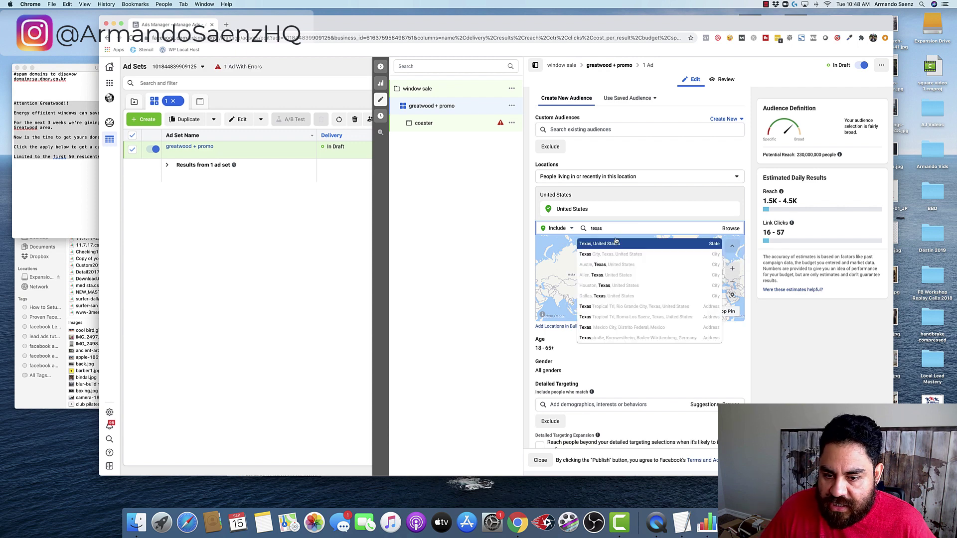
pyautogui.click(617, 244)
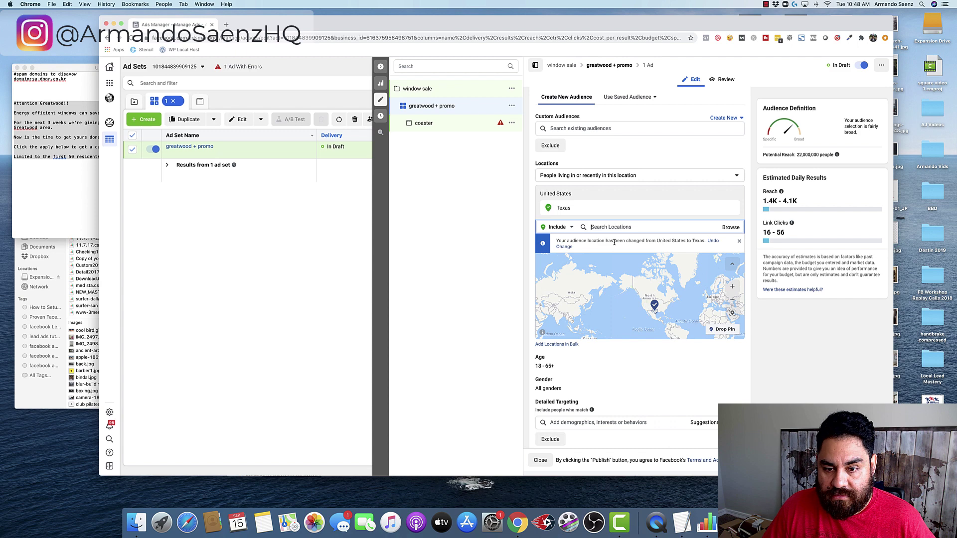
# - Raise the audience's minimum age to 21
pyautogui.scroll(-5, 530, 264)
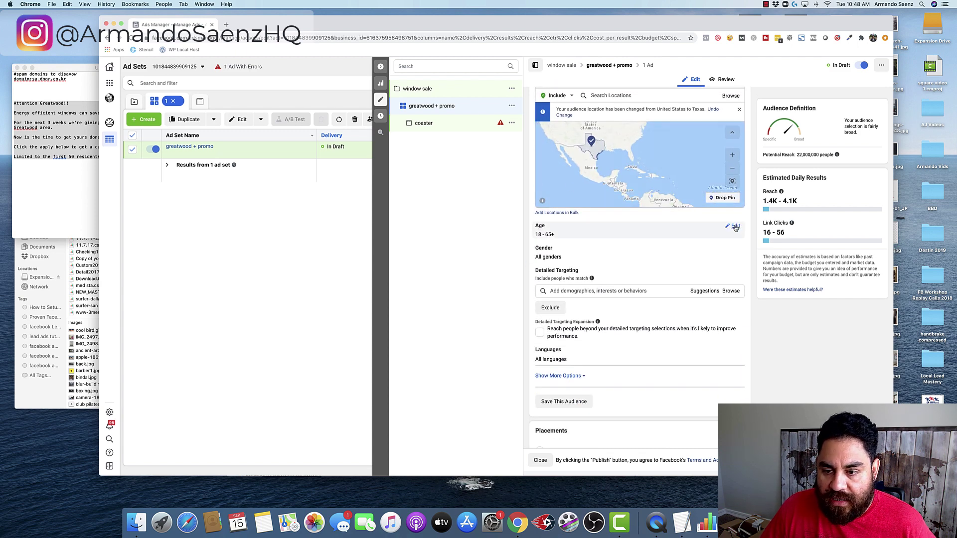
pyautogui.click(735, 227)
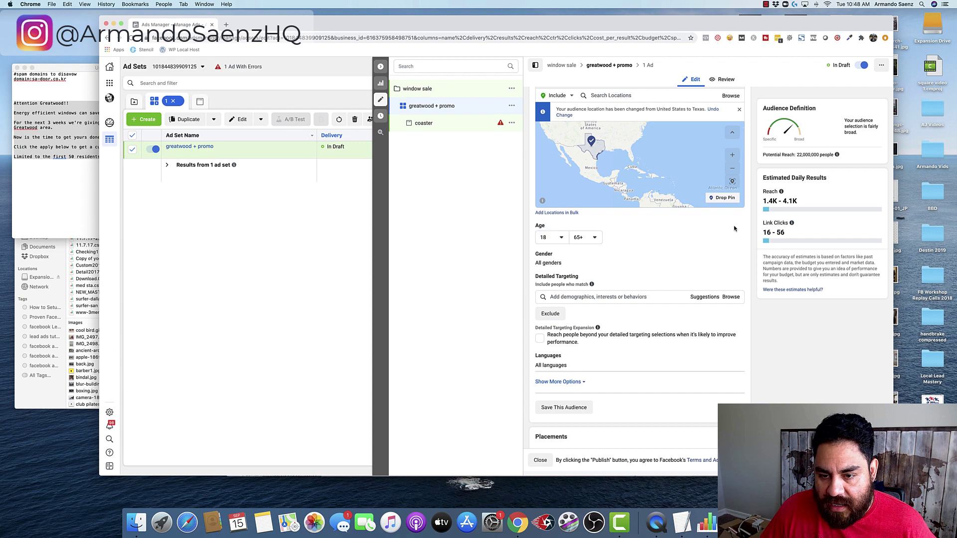
pyautogui.click(552, 238)
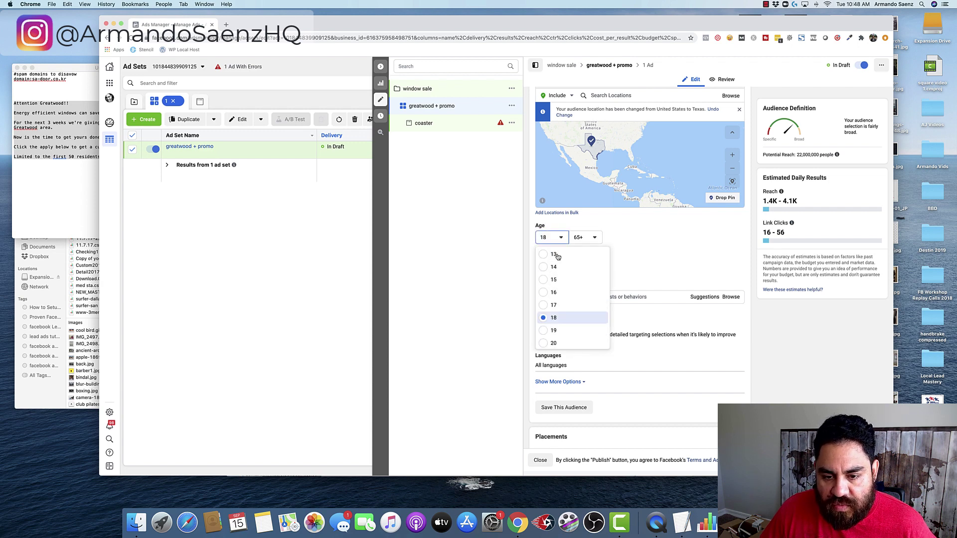
pyautogui.scroll(-3, 551, 289)
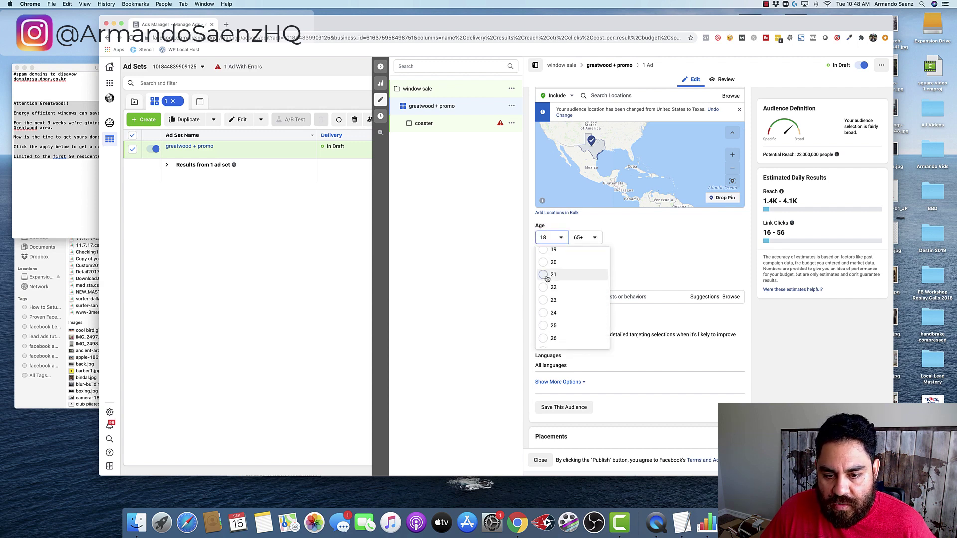
pyautogui.click(550, 275)
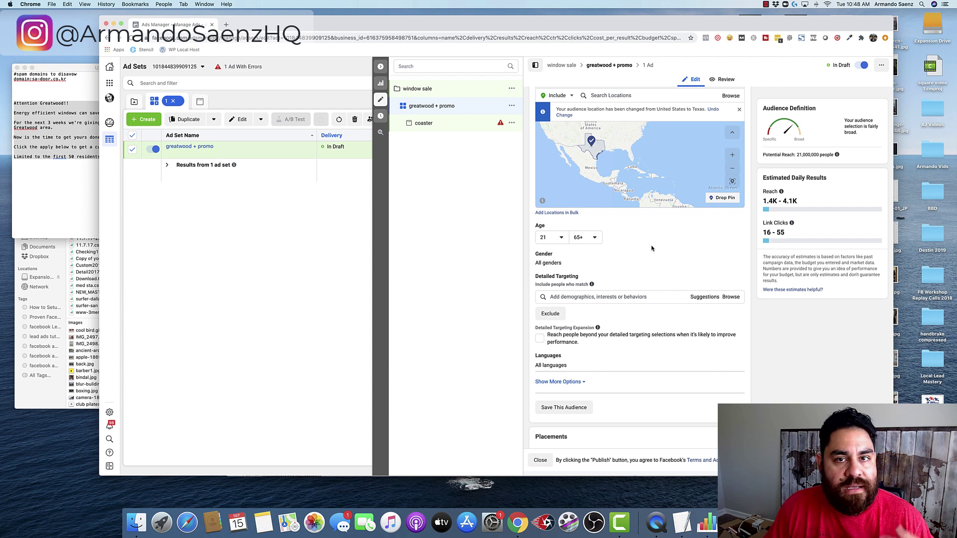
# - Go down to Detailed Targeting and begin a targeting search
pyautogui.scroll(-3, 652, 248)
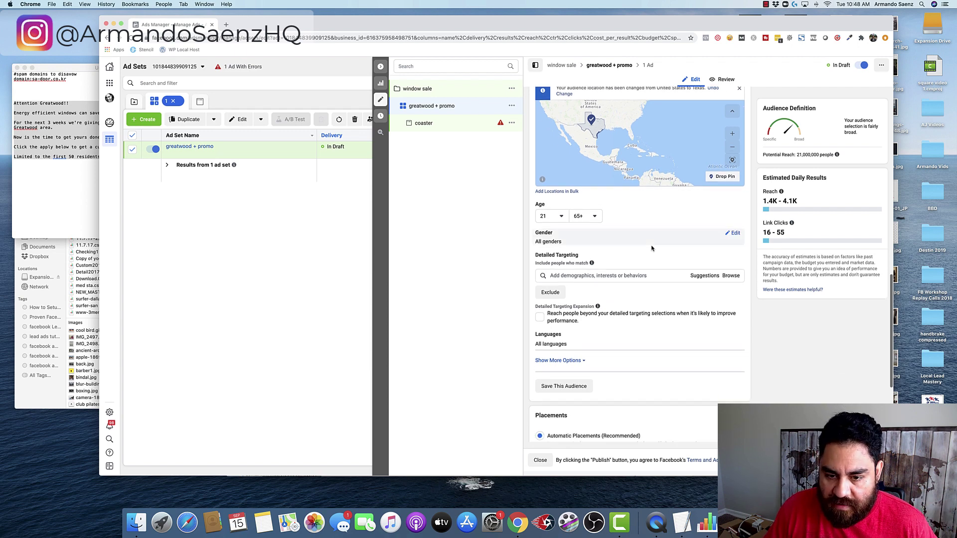
pyautogui.scroll(-1, 647, 245)
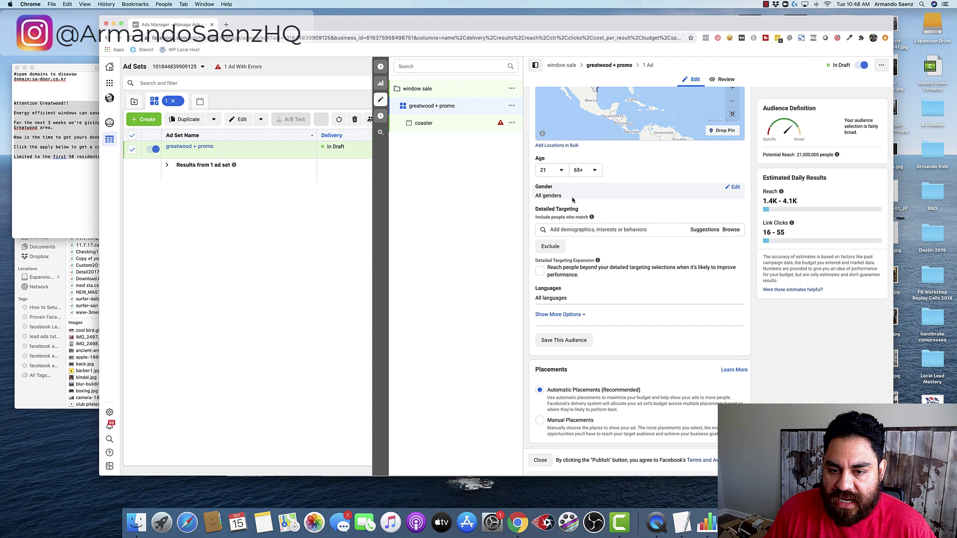
pyautogui.scroll(-1, 729, 190)
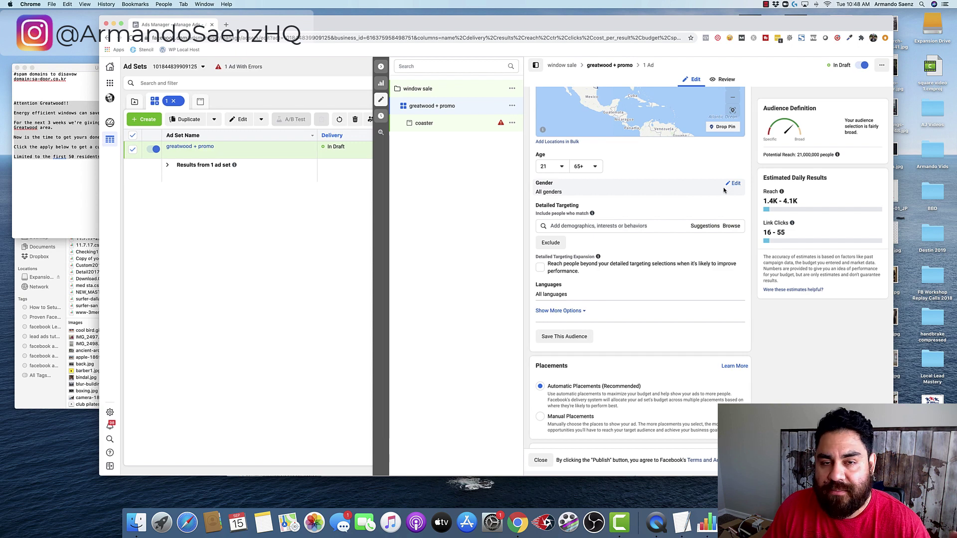
pyautogui.scroll(-2, 696, 196)
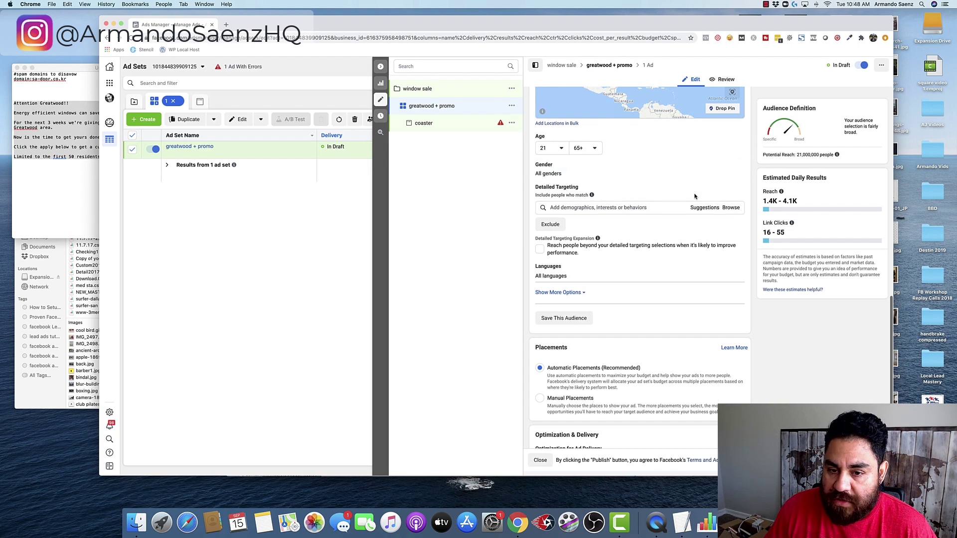
pyautogui.click(587, 208)
pyautogui.moveTo(594, 197)
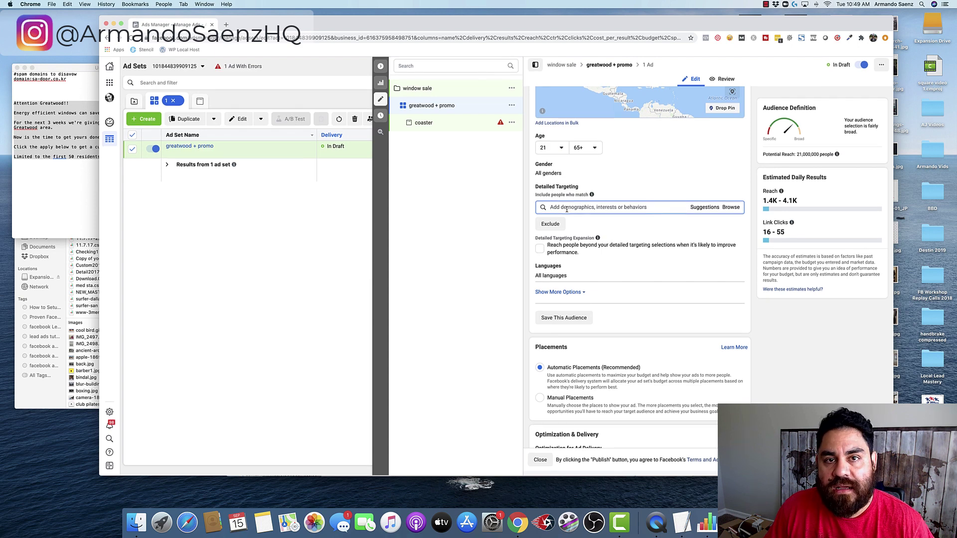
pyautogui.scroll(-3, 583, 205)
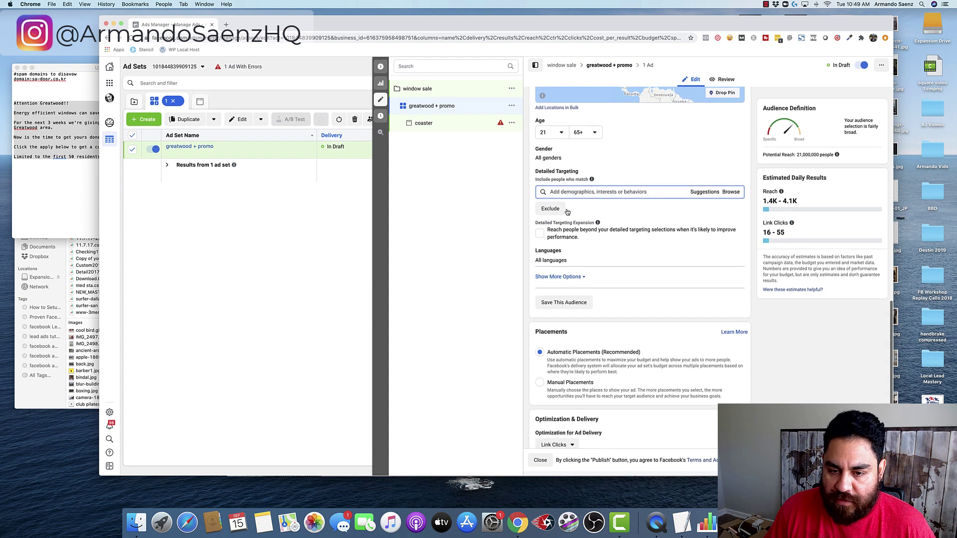
pyautogui.click(540, 189)
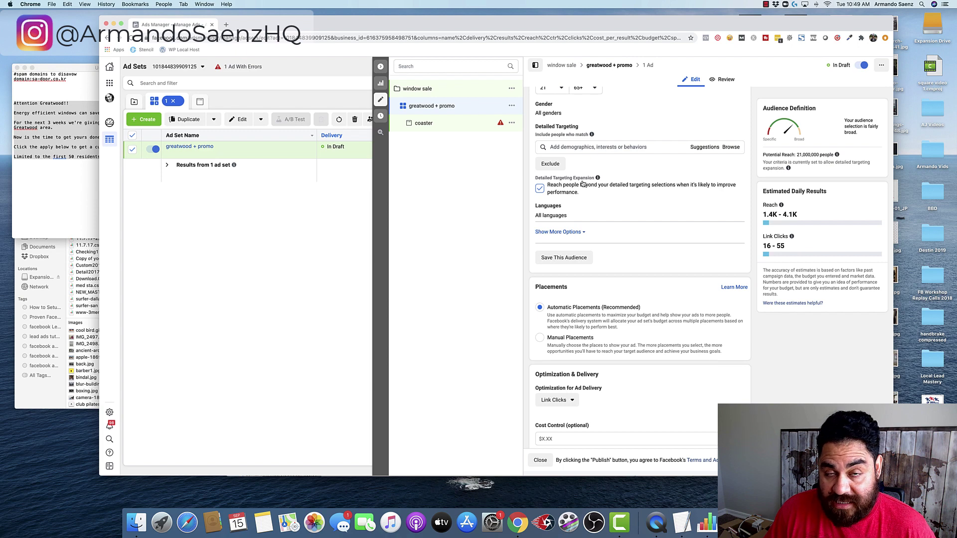
pyautogui.click(539, 189)
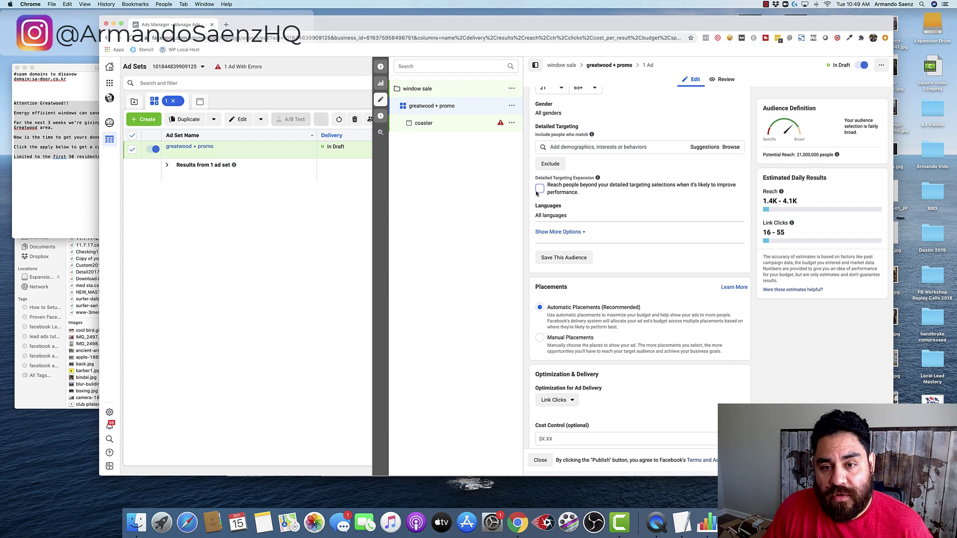
pyautogui.scroll(-3, 533, 209)
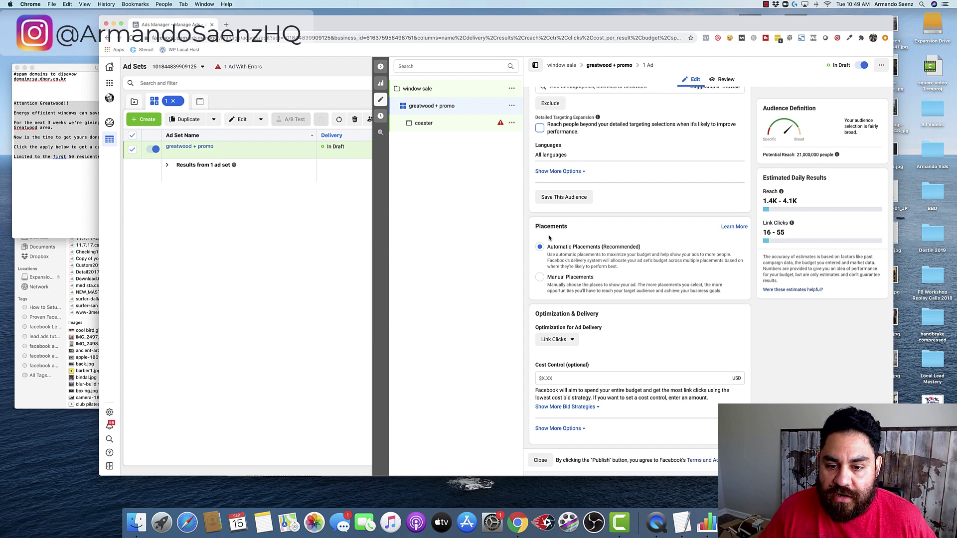
# - Open the coaster ad and set its Facebook Page identity to the personal page
pyautogui.click(437, 125)
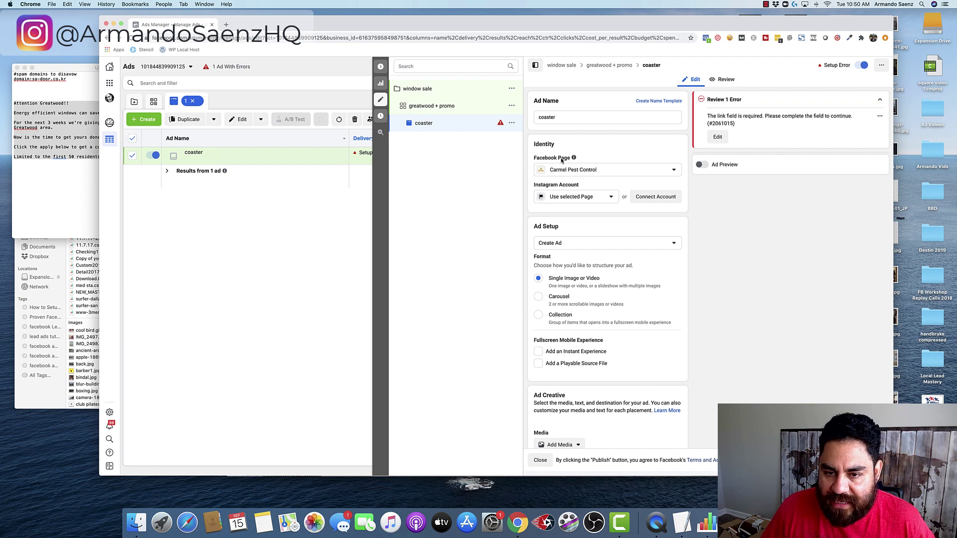
pyautogui.click(675, 171)
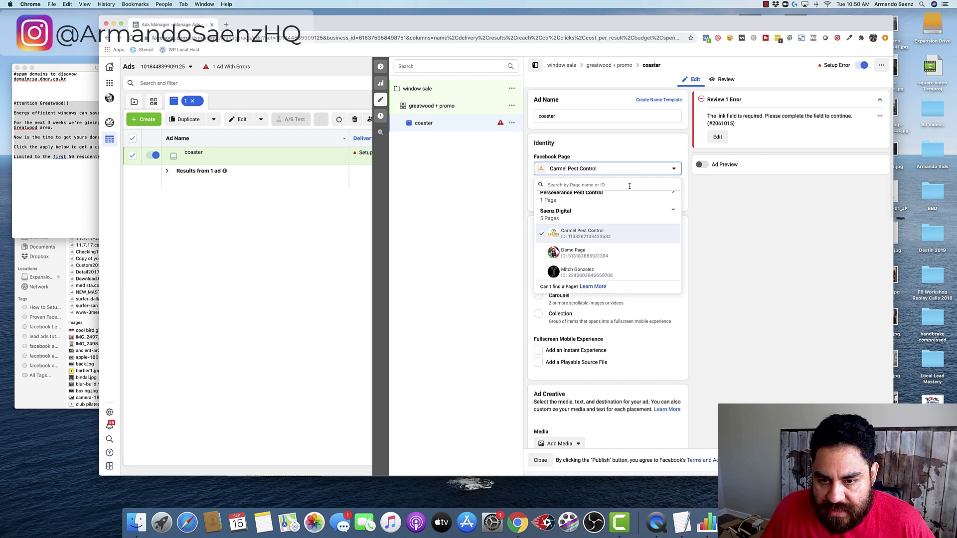
pyautogui.write('a')
pyautogui.scroll(2, 567, 249)
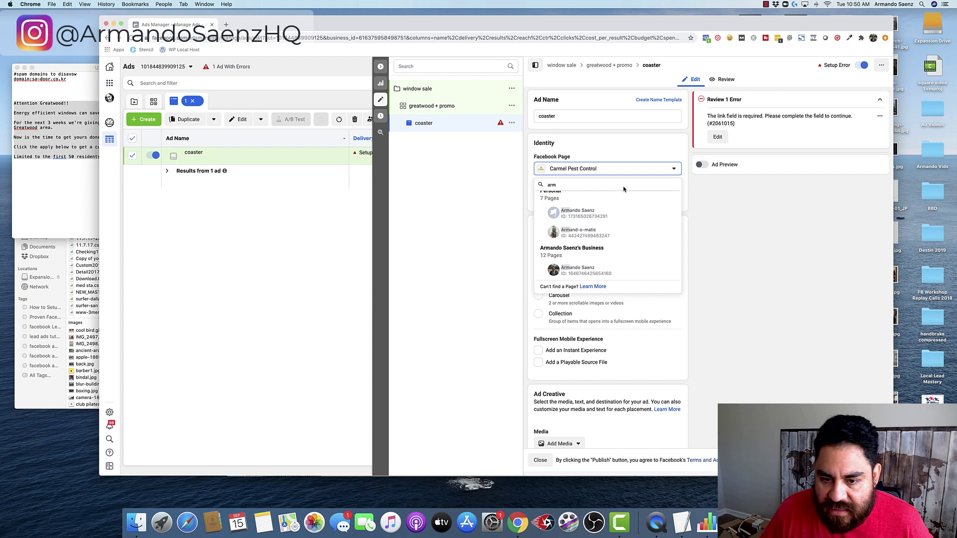
pyautogui.click(567, 271)
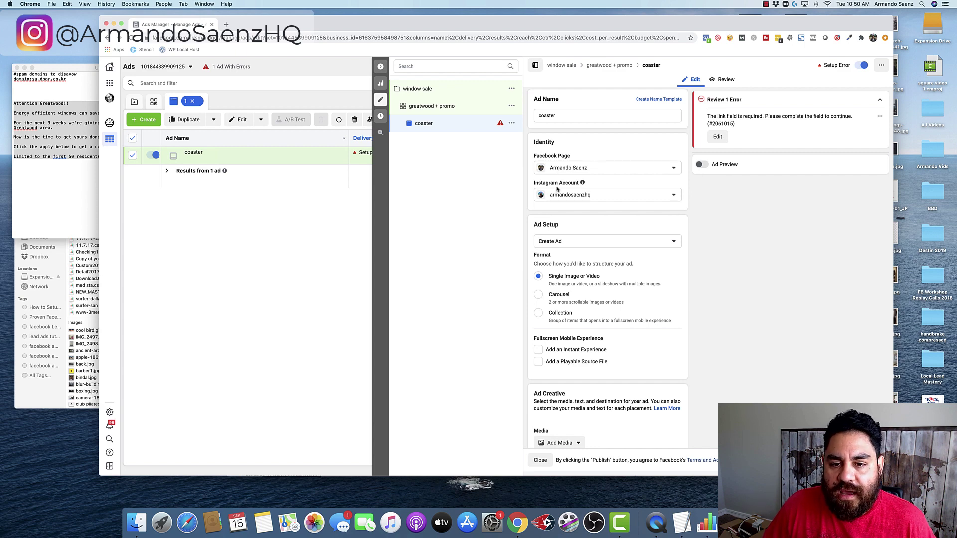
# - Keep Create Ad selected in the ad setup options
pyautogui.moveTo(582, 185)
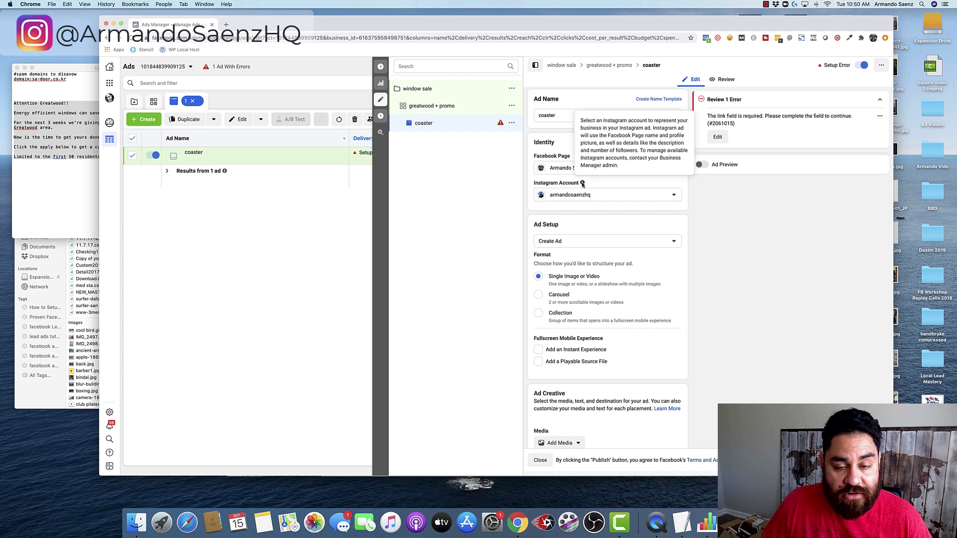
pyautogui.scroll(-2, 568, 204)
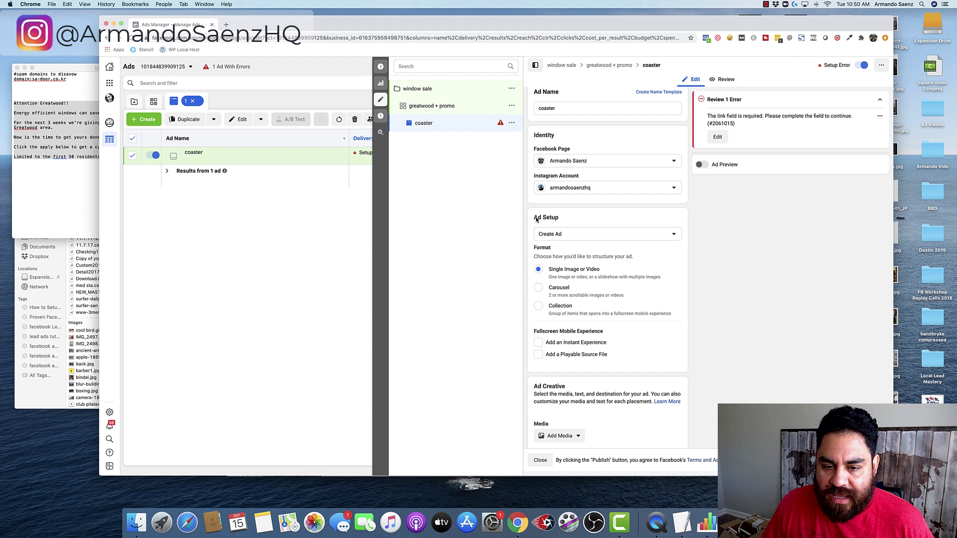
pyautogui.scroll(-2, 548, 179)
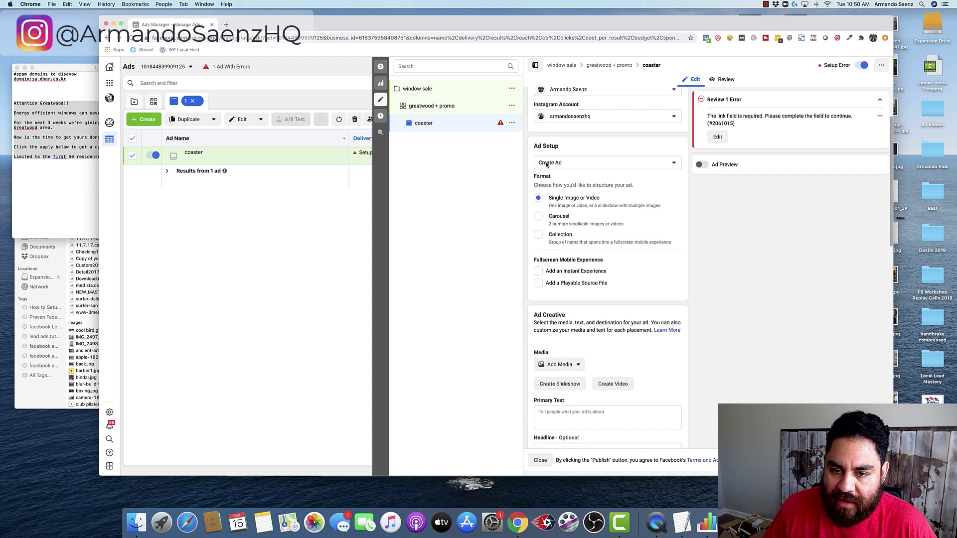
pyautogui.click(675, 163)
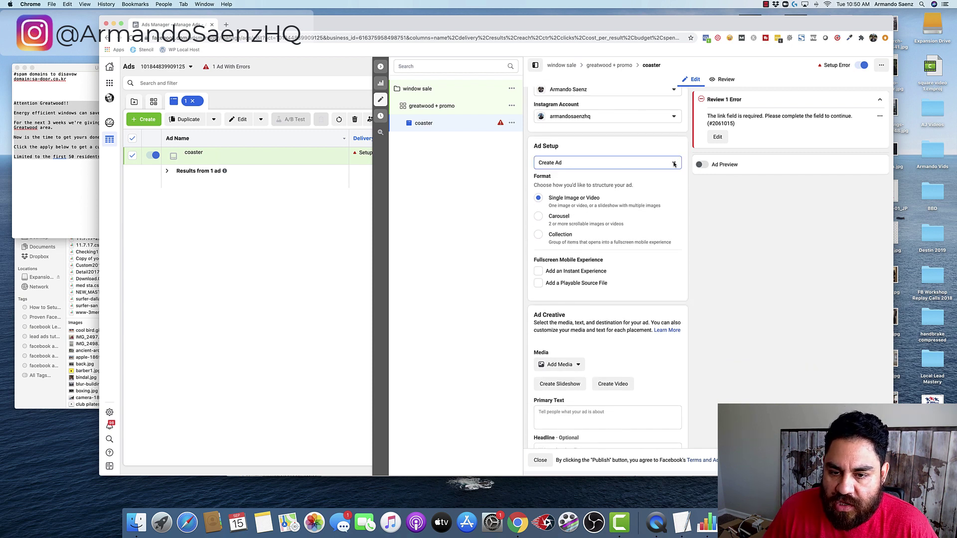
pyautogui.click(664, 148)
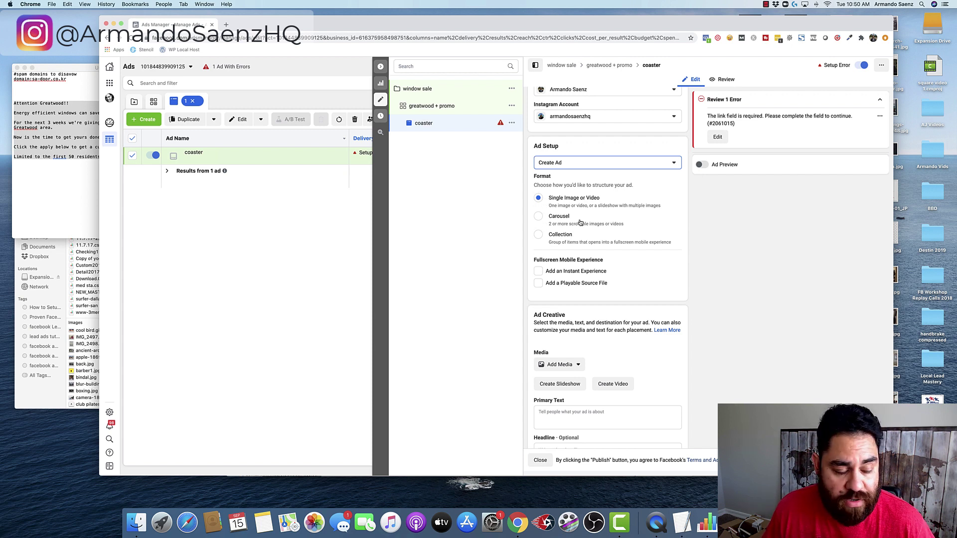
# - Switch the coaster ad's format to Carousel with three cards
pyautogui.click(540, 220)
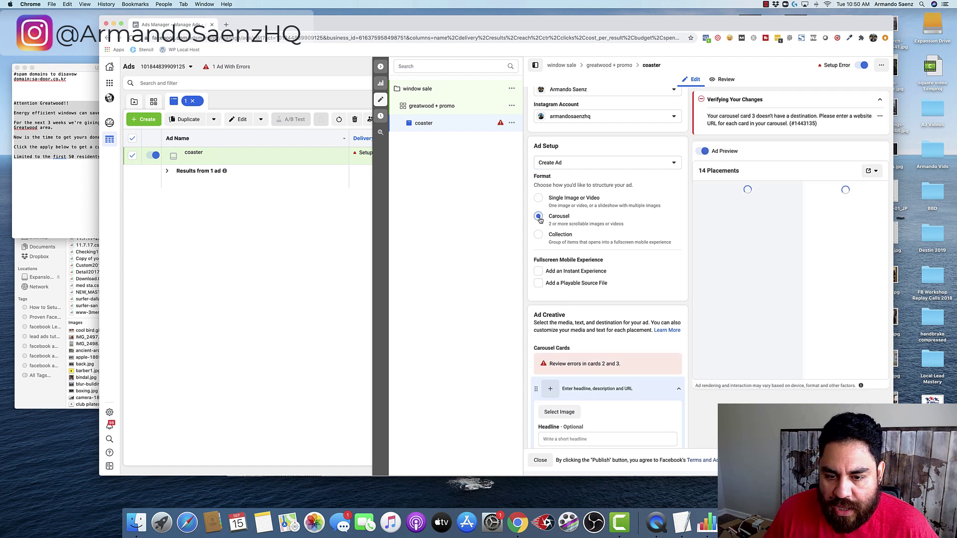
pyautogui.scroll(-5, 581, 197)
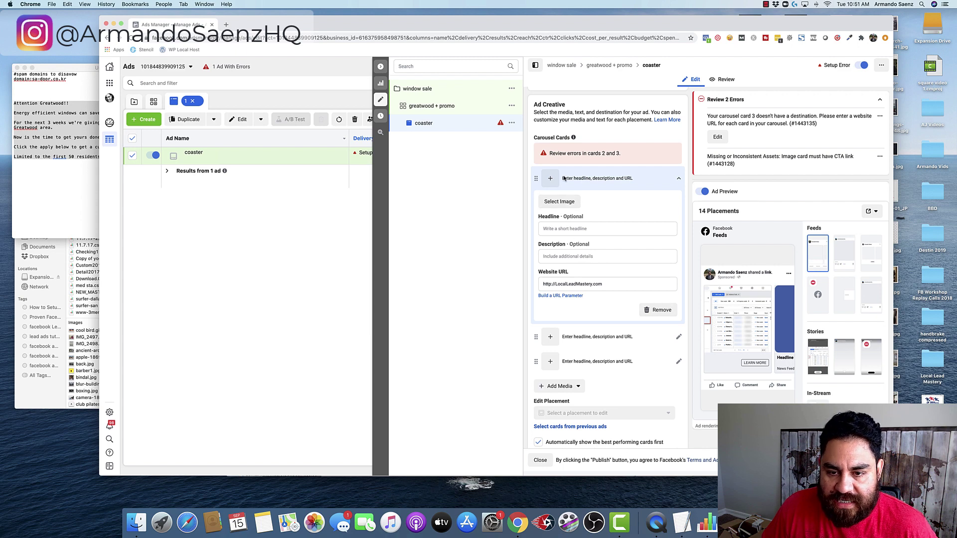
# - Choose 1.png (Wild Sale) from the image library for card 1
pyautogui.click(557, 203)
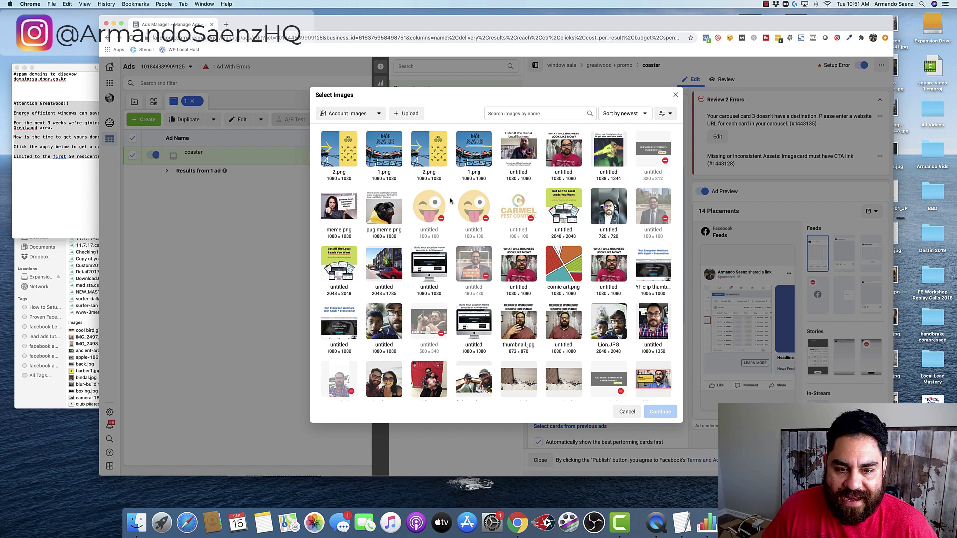
pyautogui.scroll(-5, 472, 257)
pyautogui.scroll(-3, 471, 254)
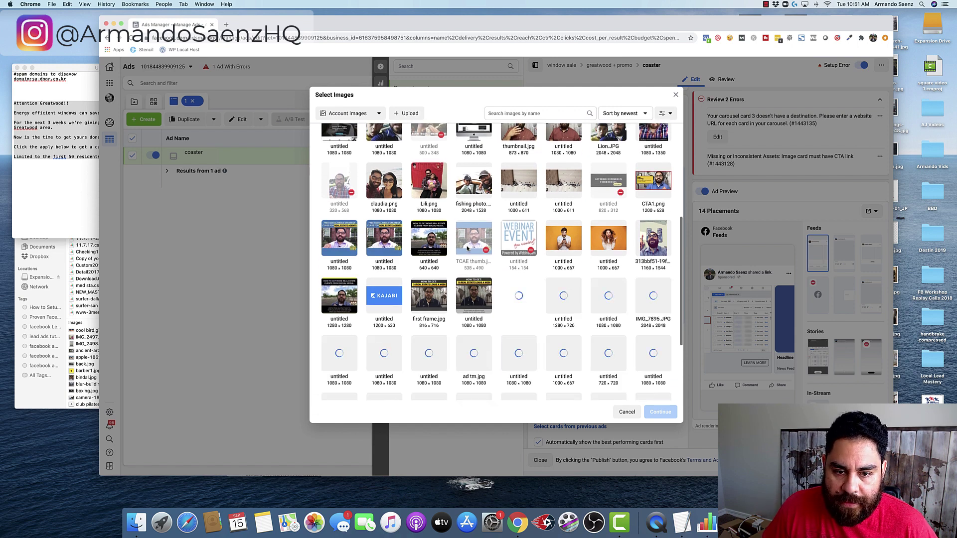
pyautogui.scroll(5, 468, 209)
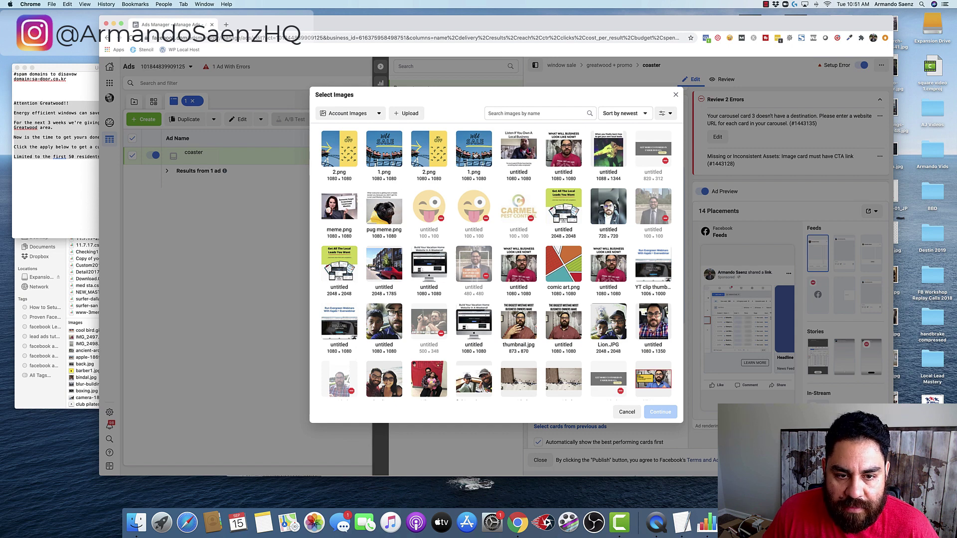
pyautogui.click(475, 155)
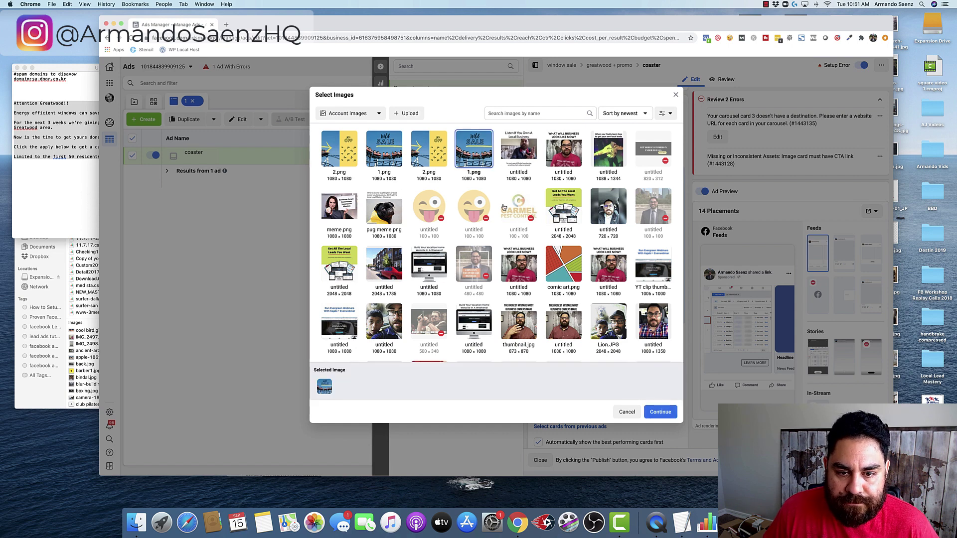
pyautogui.click(660, 412)
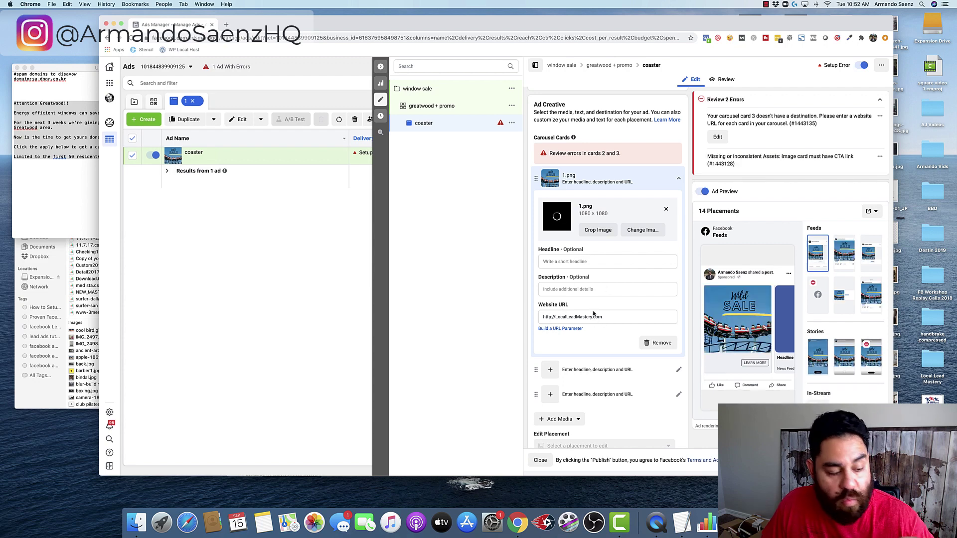
# - Enter 'Get 50% window replacement' as the first card's headline
pyautogui.click(571, 263)
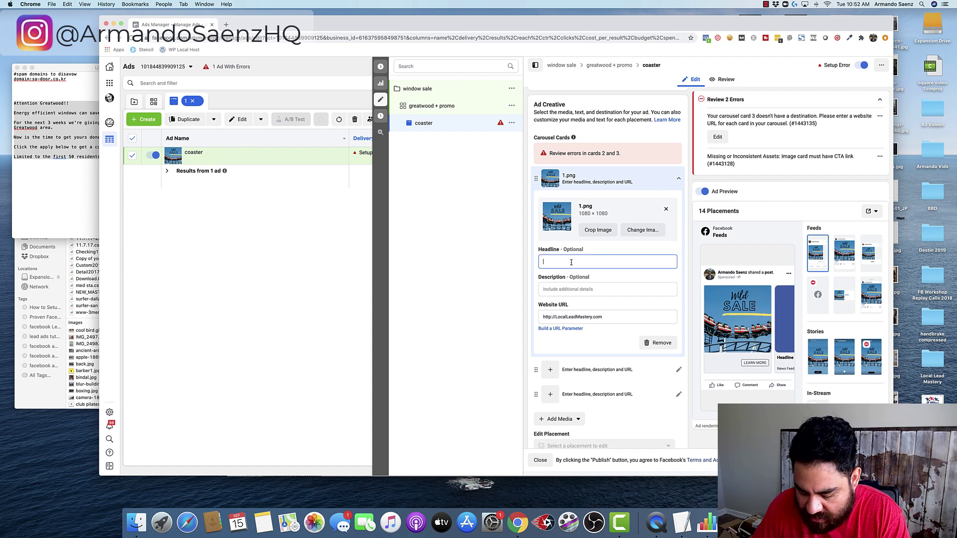
pyautogui.write('Get 50')
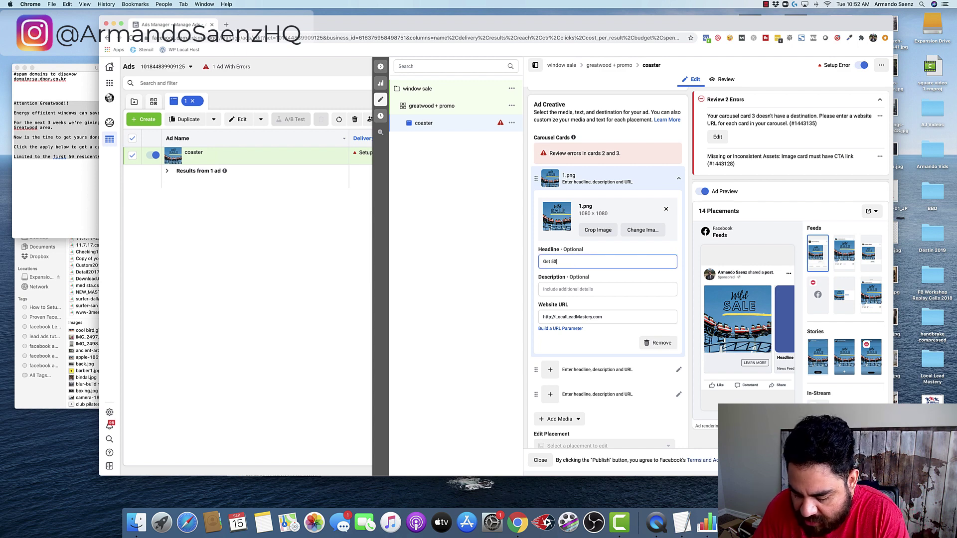
pyautogui.write('% window')
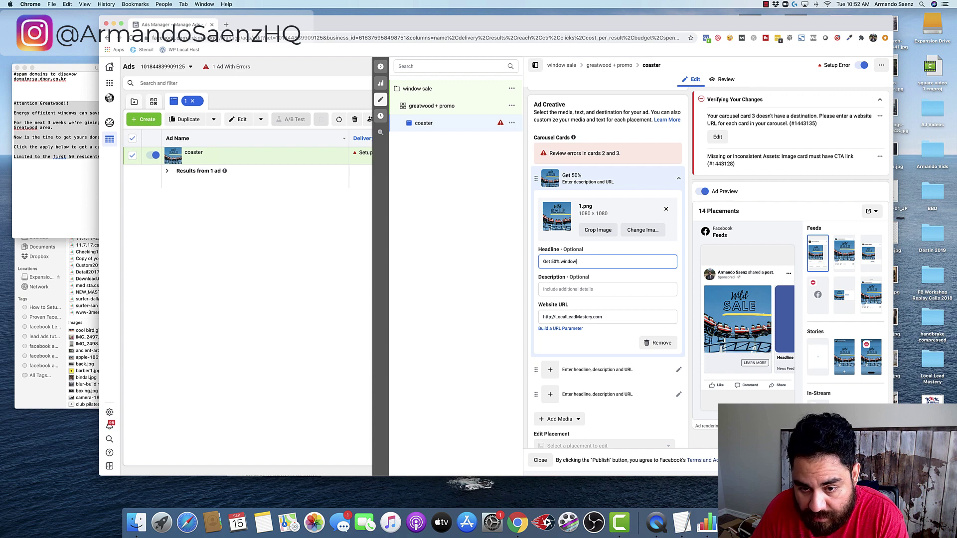
pyautogui.write(' replac')
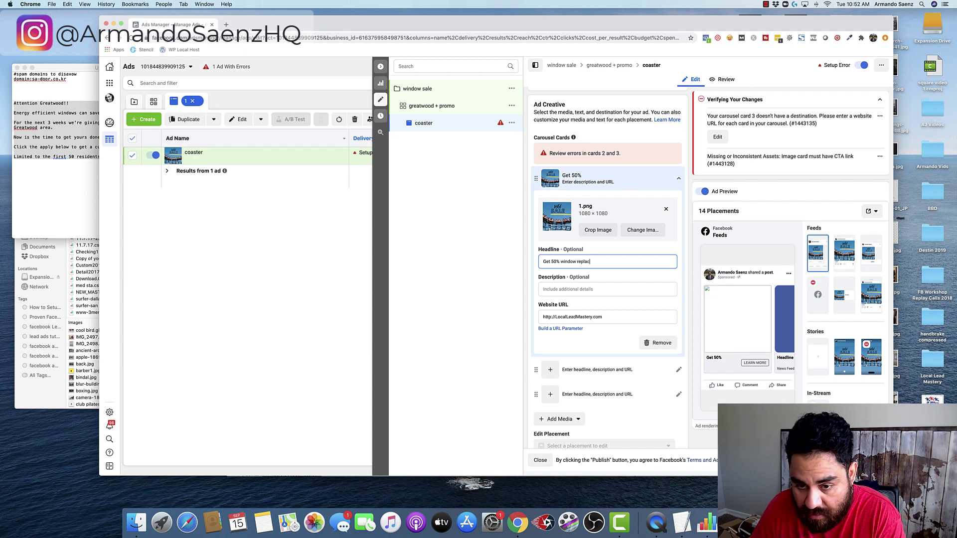
pyautogui.write('ement')
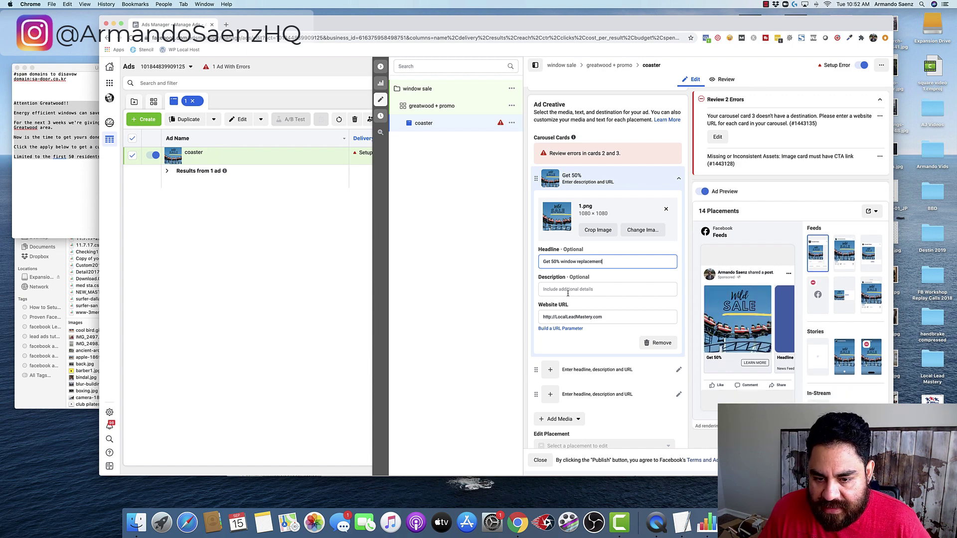
pyautogui.click(568, 292)
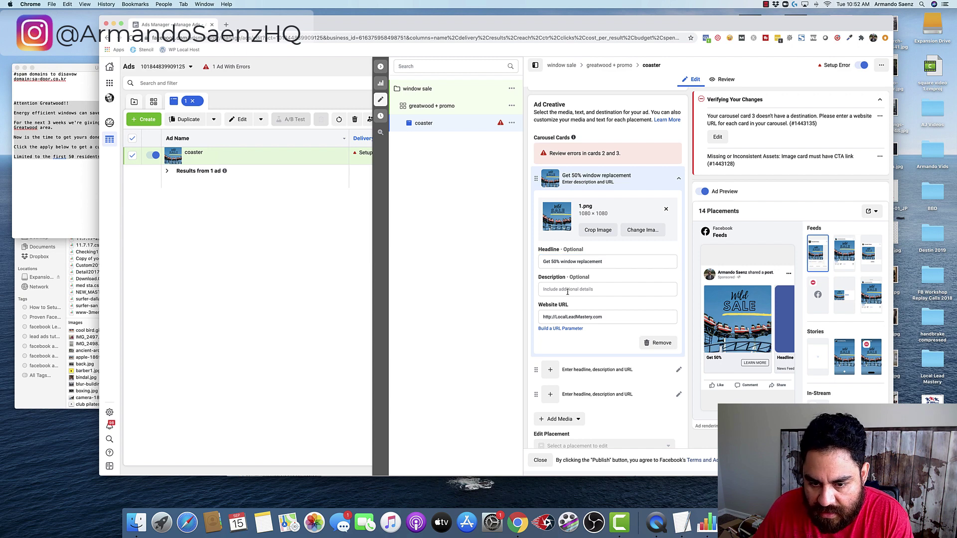
# - Add the description 'limited time offer', correcting the misspelled 'limited'
pyautogui.click(568, 290)
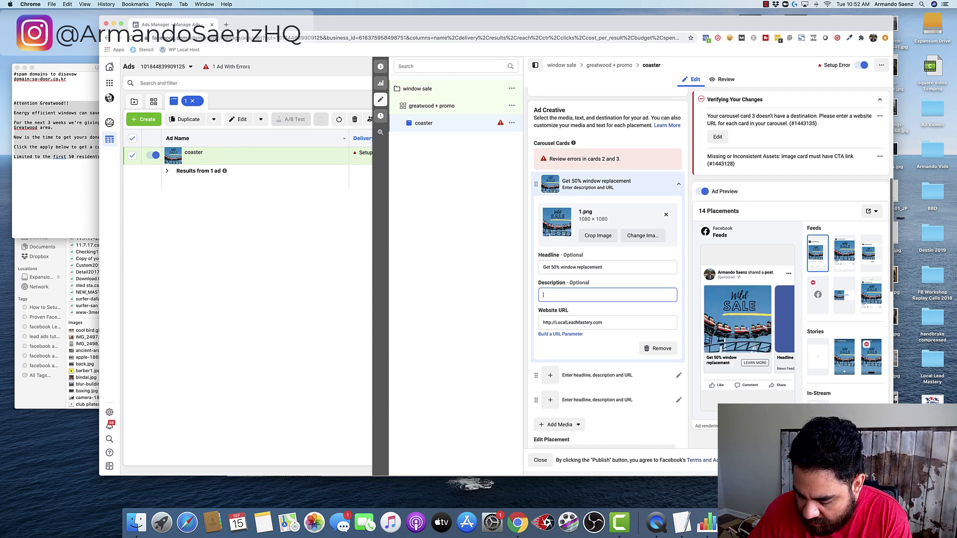
pyautogui.write('limtited')
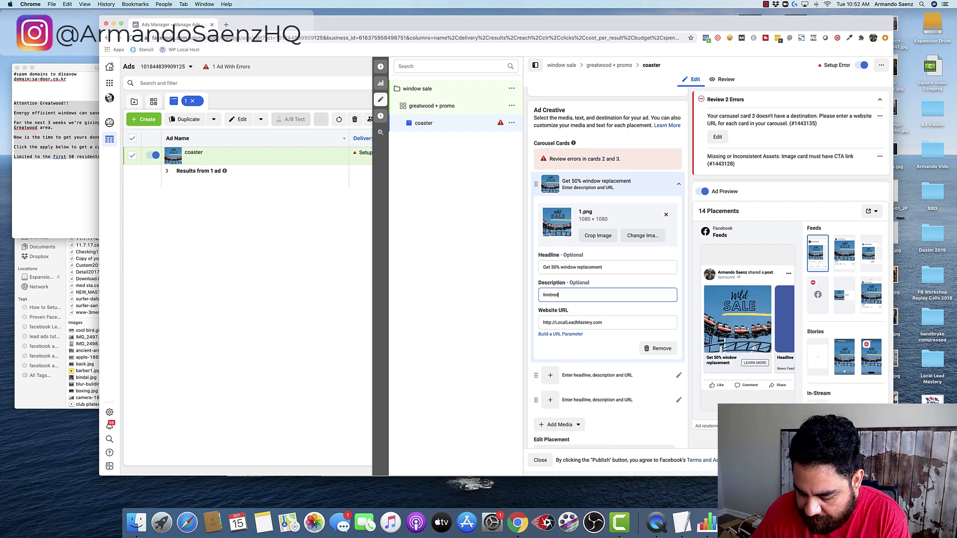
pyautogui.write(' time offer')
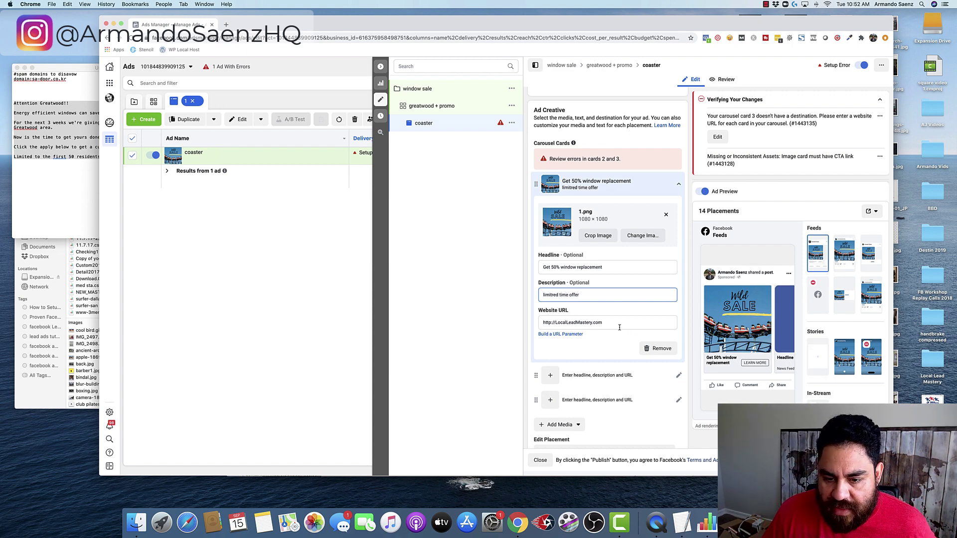
pyautogui.rightClick(550, 296)
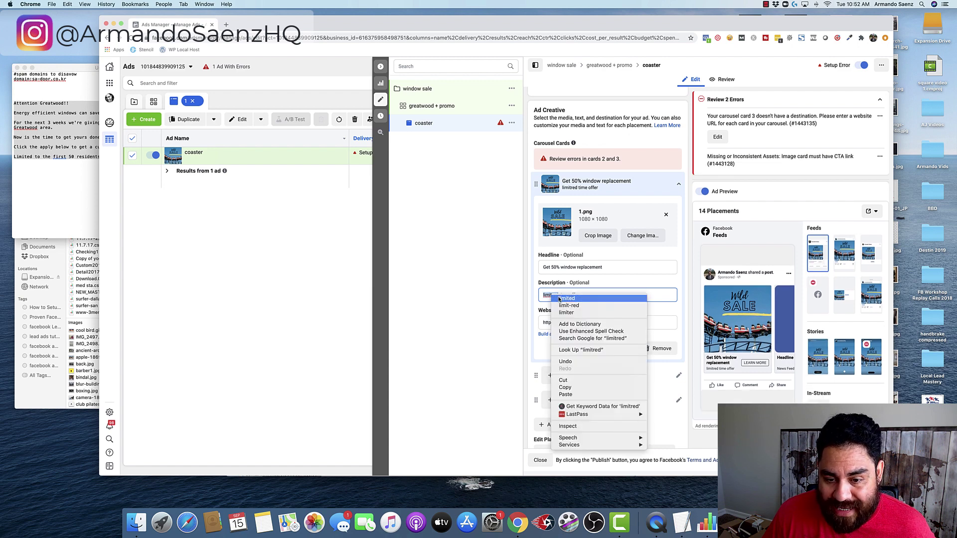
pyautogui.click(566, 299)
pyautogui.click(608, 325)
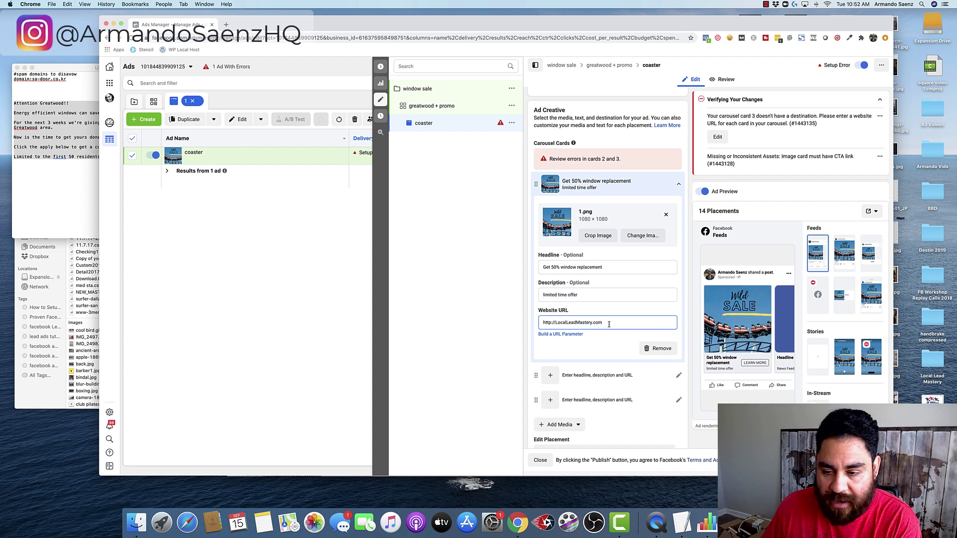
pyautogui.scroll(-3, 598, 314)
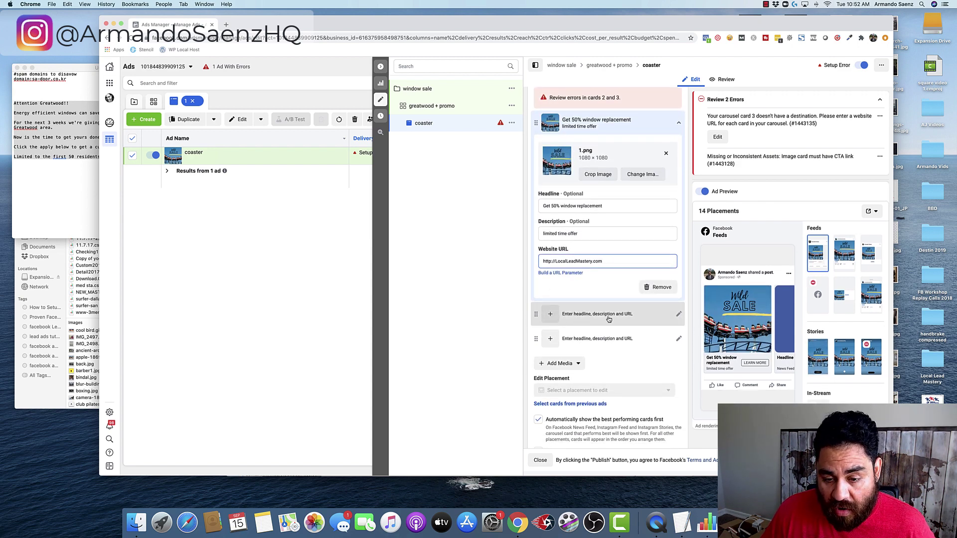
# - Set 2.png as the second carousel card's image
pyautogui.click(551, 316)
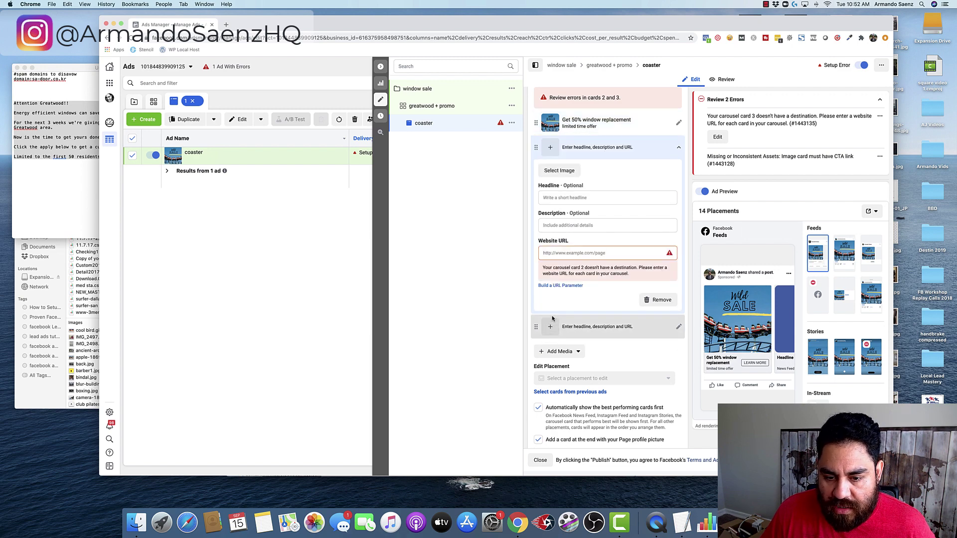
pyautogui.click(557, 172)
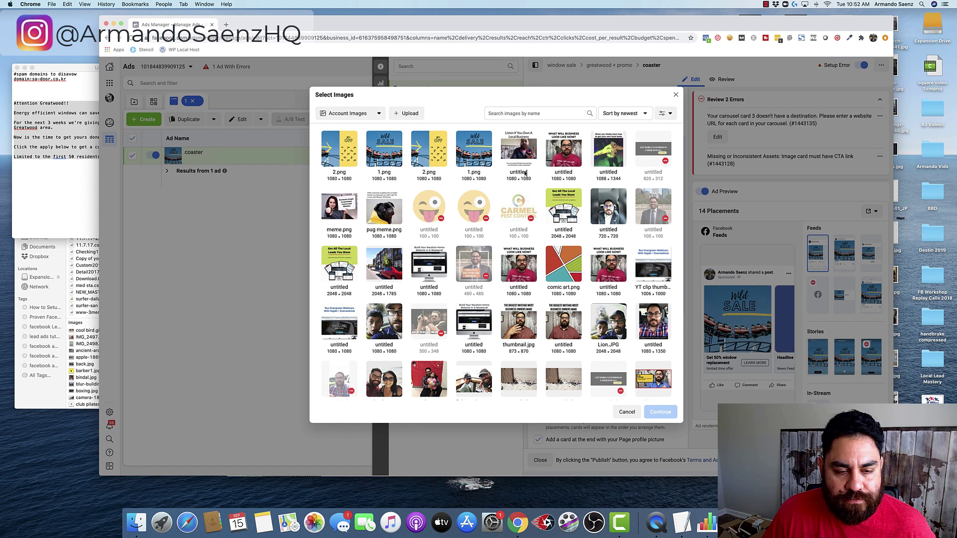
pyautogui.click(339, 156)
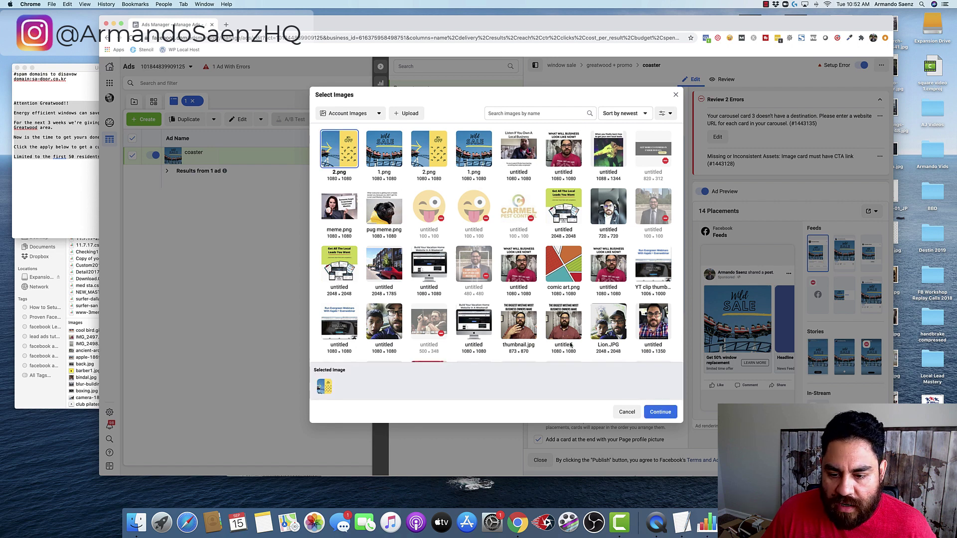
pyautogui.click(667, 411)
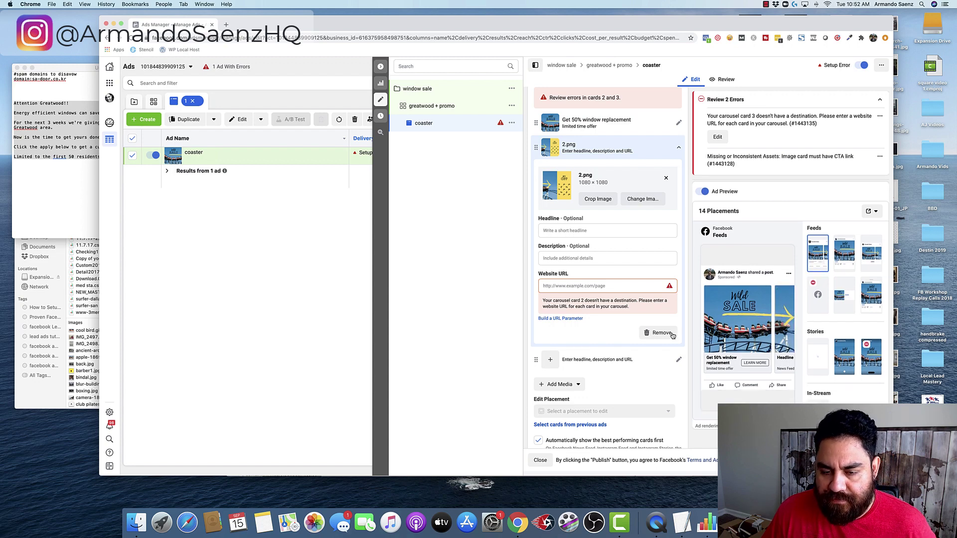
# - Give card 2 headline 'Wild sale on window replacement' and description 'Get it now!'
pyautogui.click(570, 230)
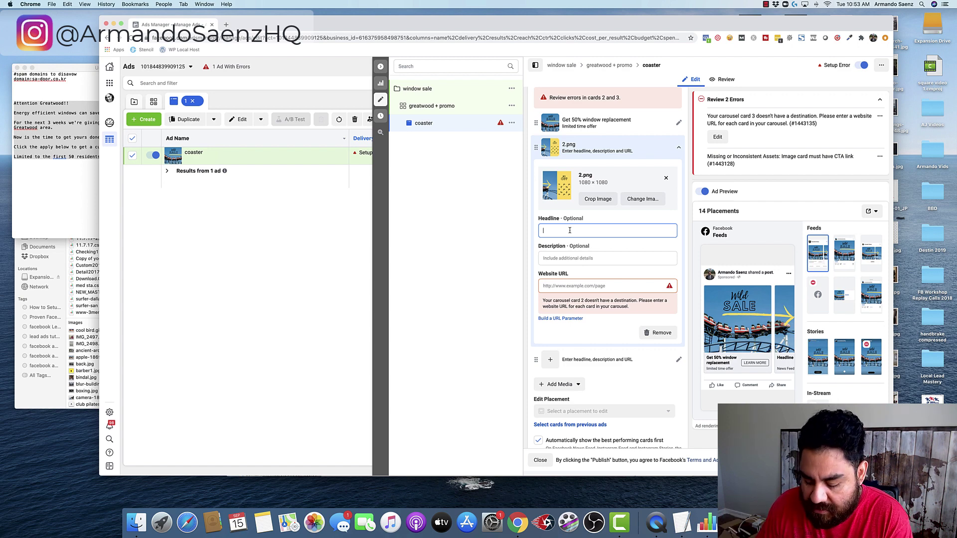
pyautogui.write('Wild sale on window replacement')
pyautogui.press('Tab')
pyautogui.write('Get it now!')
pyautogui.press('Tab')
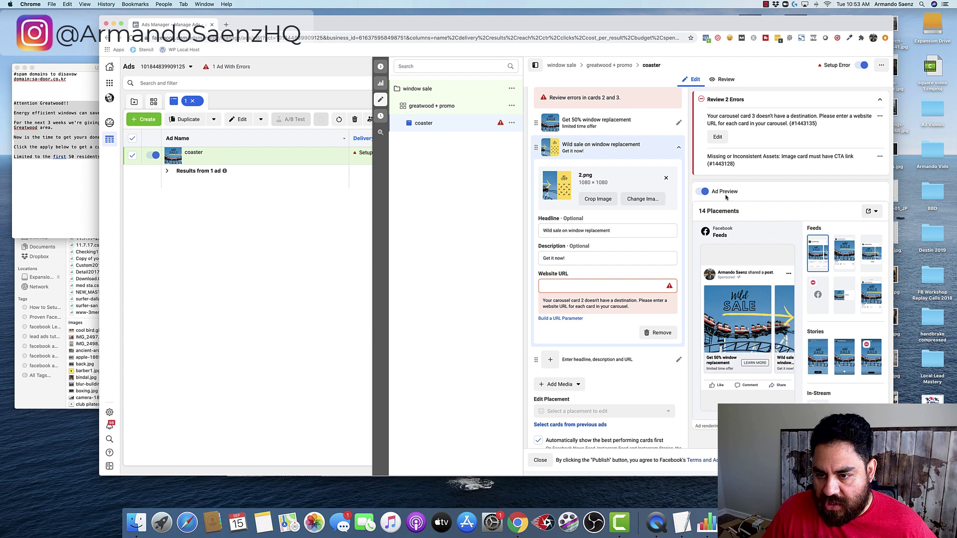
# - Page back and forth through the full-size Desktop News Feed carousel preview, then close it
pyautogui.click(760, 233)
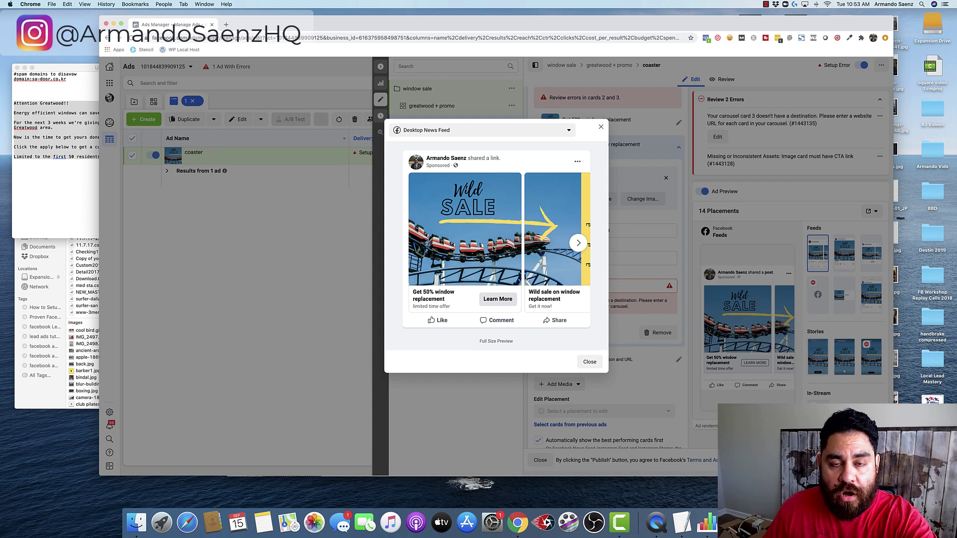
pyautogui.click(577, 243)
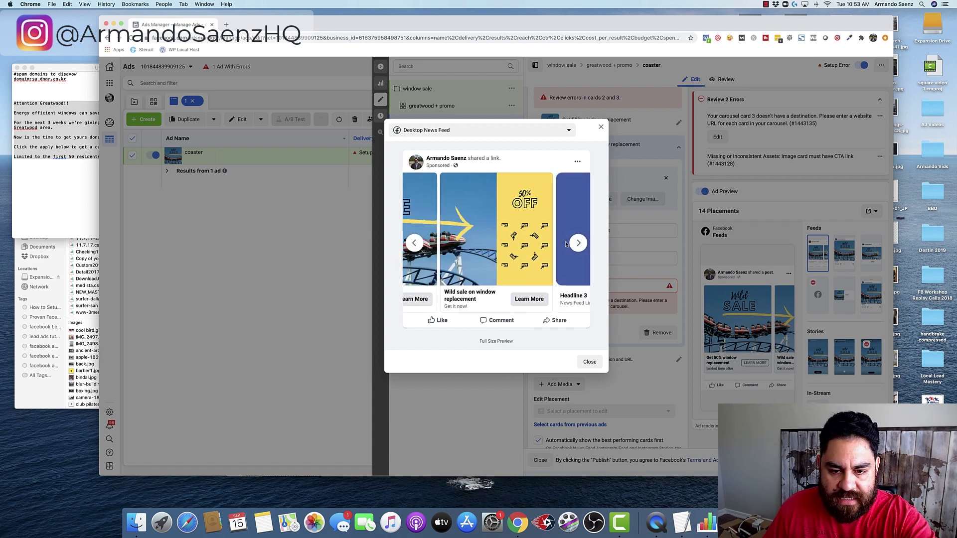
pyautogui.click(578, 243)
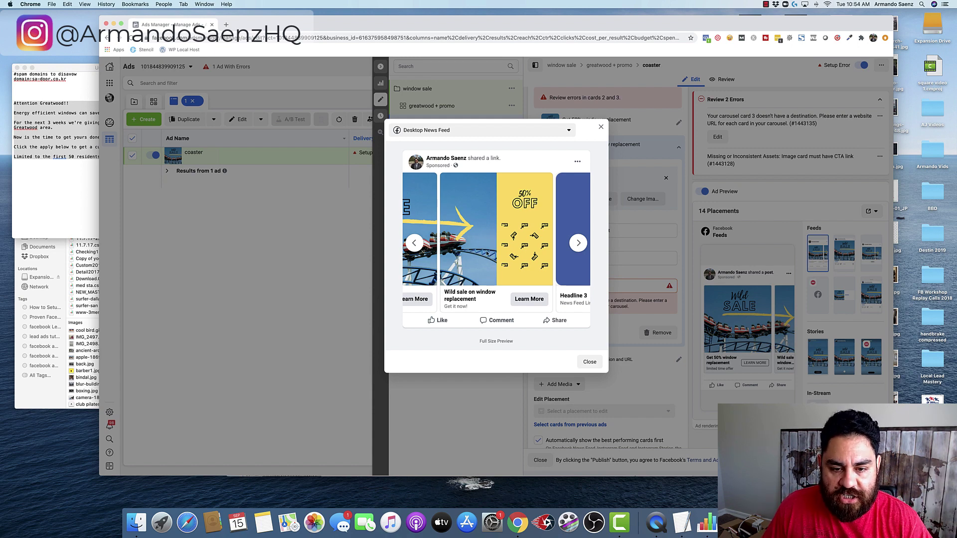
pyautogui.click(417, 245)
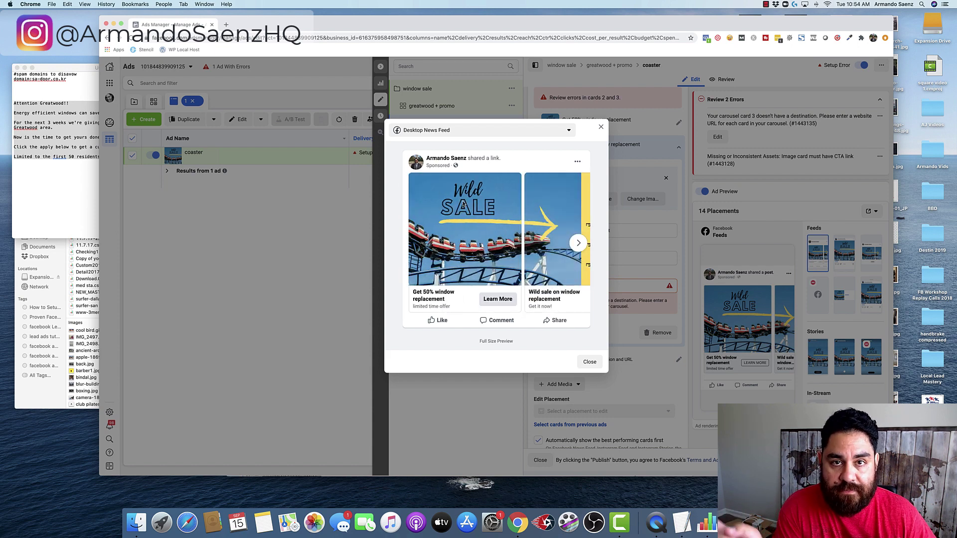
pyautogui.click(579, 242)
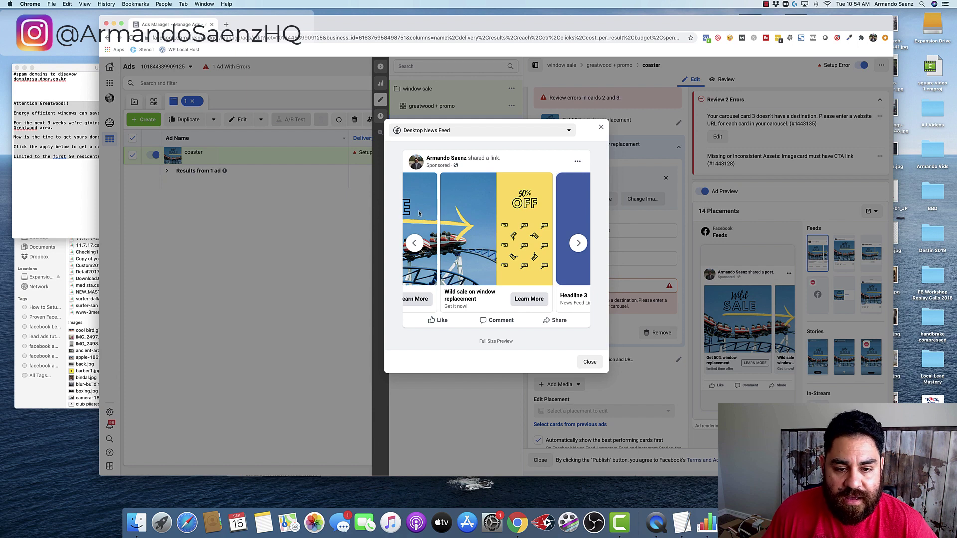
pyautogui.click(600, 129)
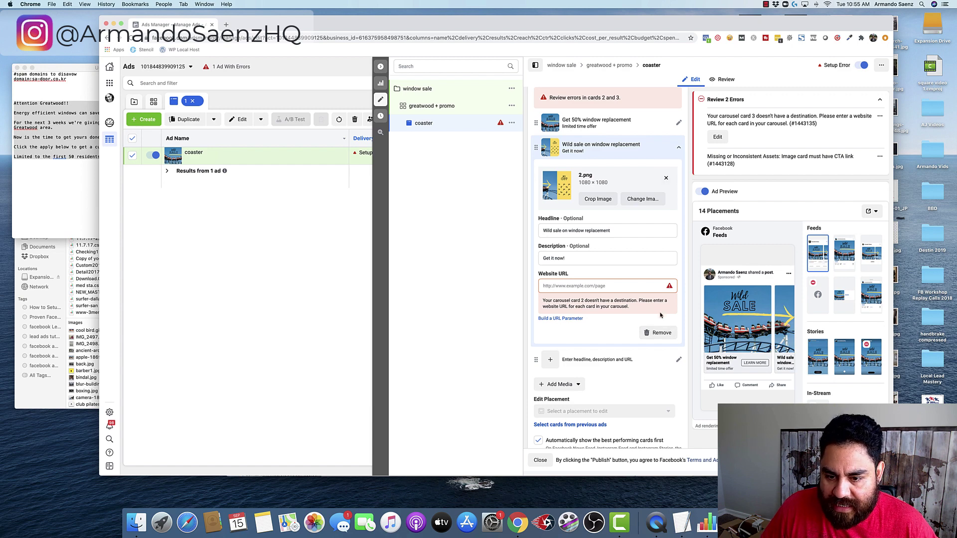
# - Add a video as the third carousel card, choosing it from the account library
pyautogui.click(679, 149)
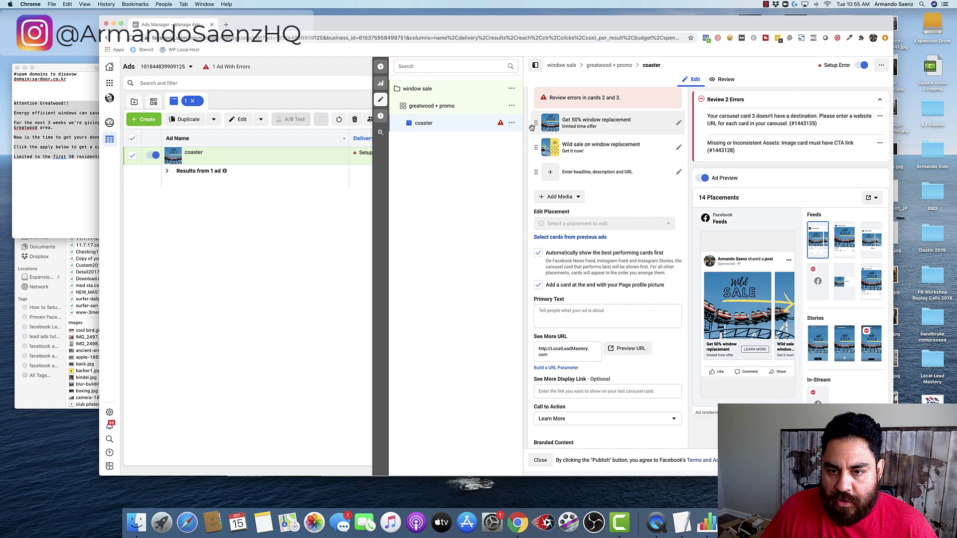
pyautogui.click(556, 174)
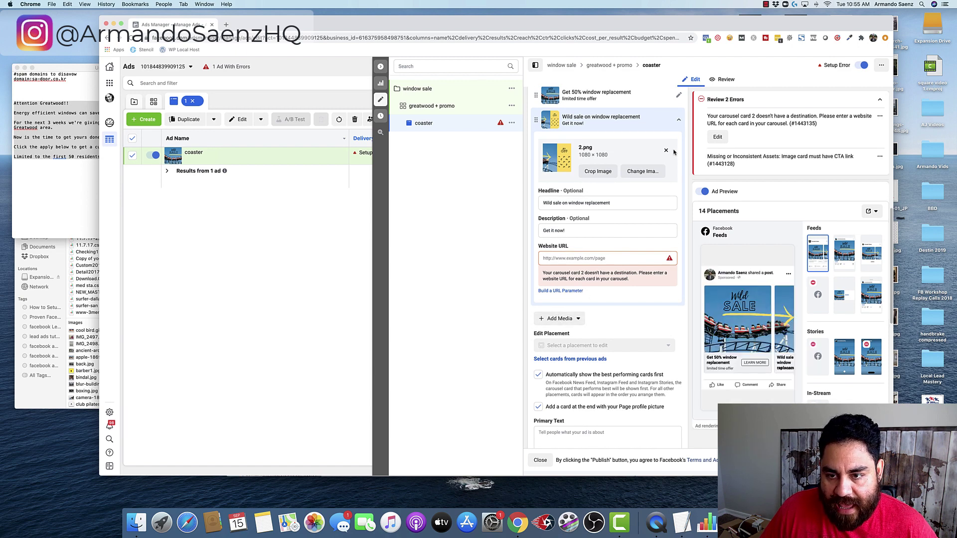
pyautogui.click(679, 122)
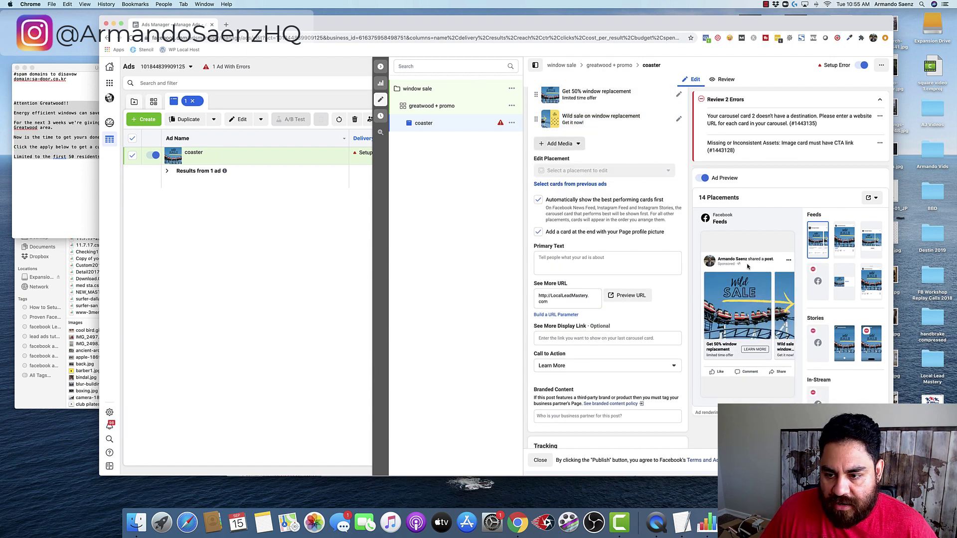
pyautogui.click(560, 143)
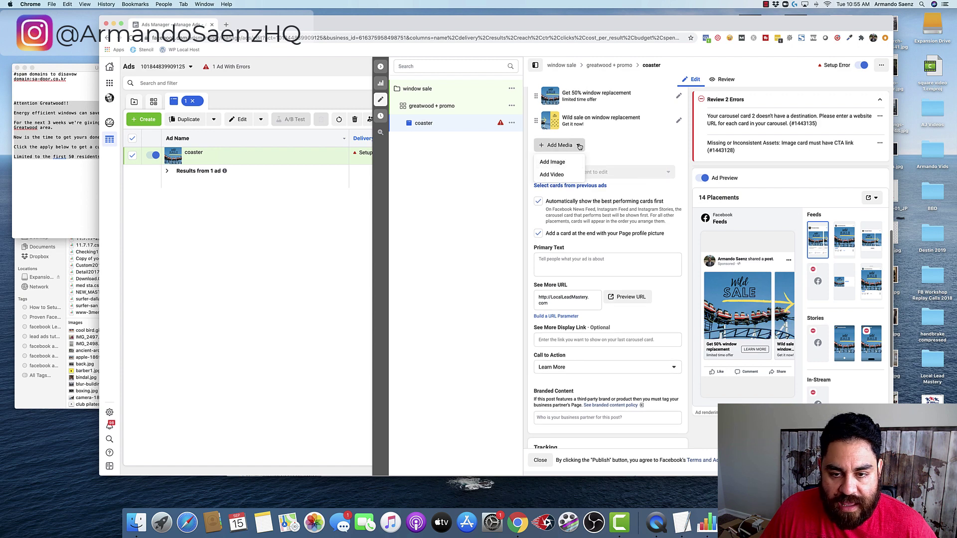
pyautogui.click(554, 172)
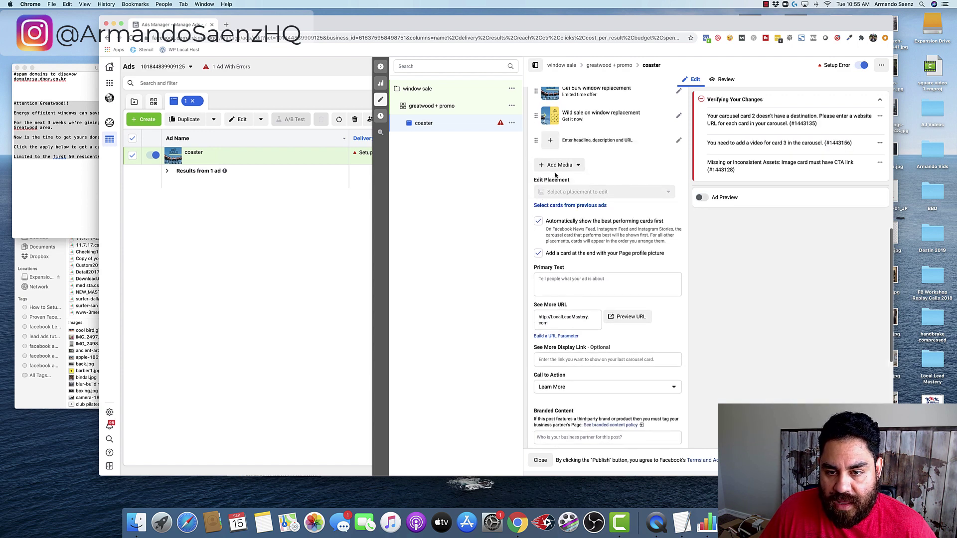
pyautogui.click(547, 144)
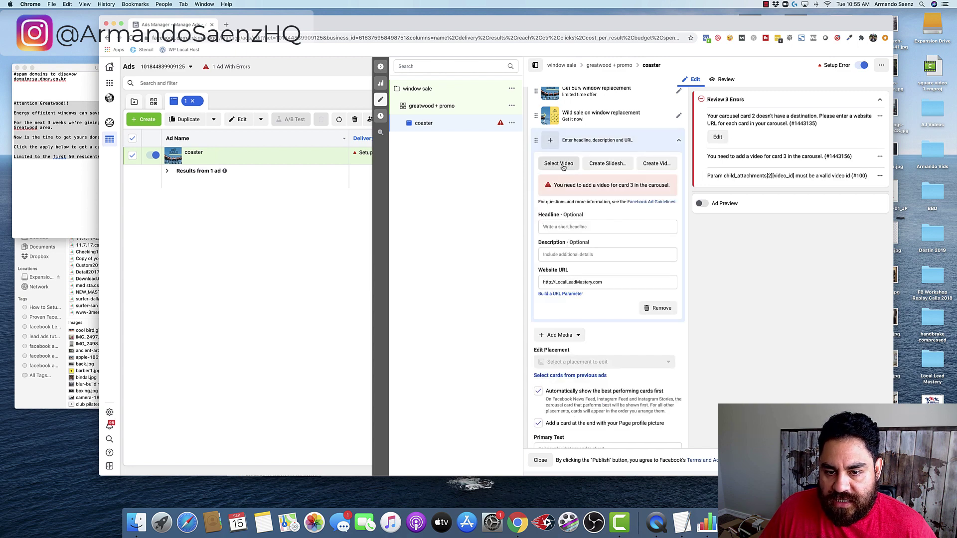
pyautogui.click(559, 164)
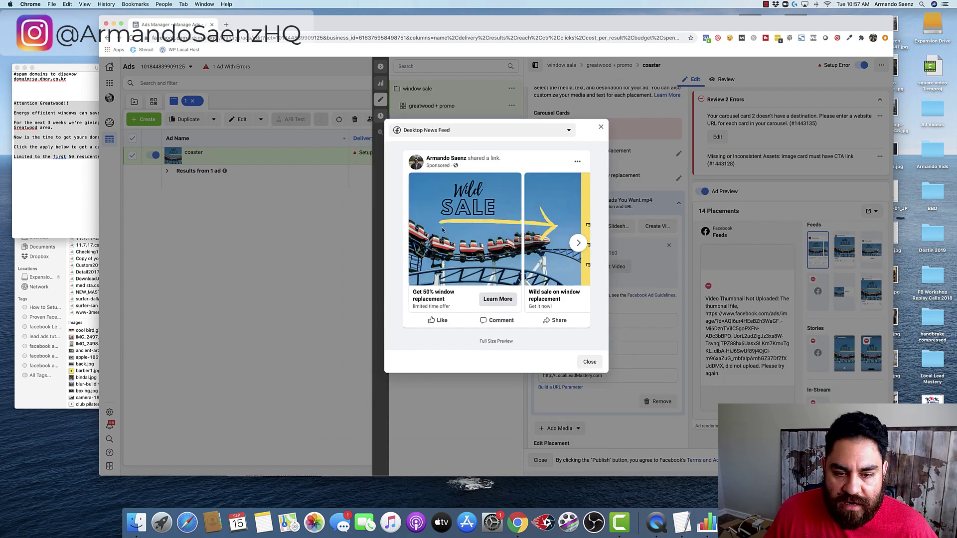
# - Page through every carousel card in the preview, including the Local Leads card, then close it
pyautogui.click(578, 243)
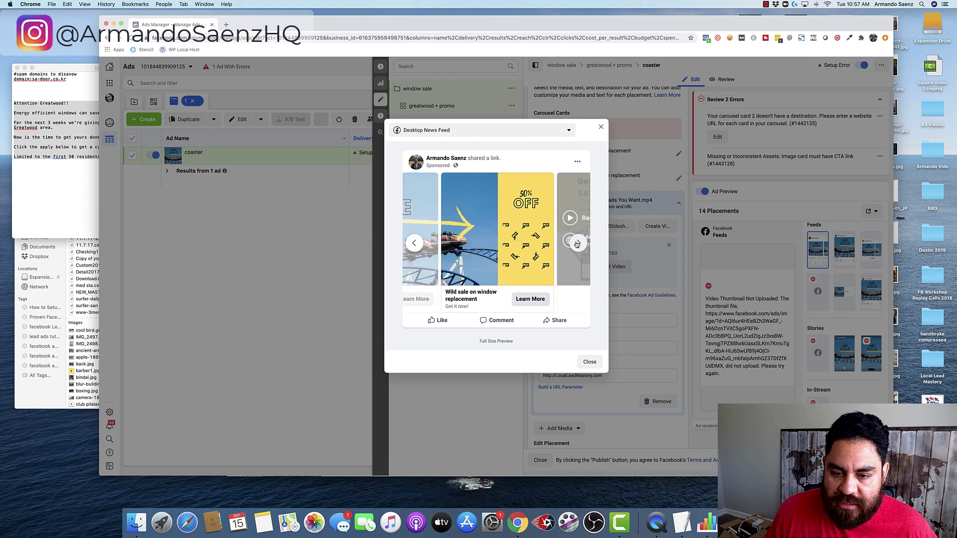
pyautogui.click(578, 244)
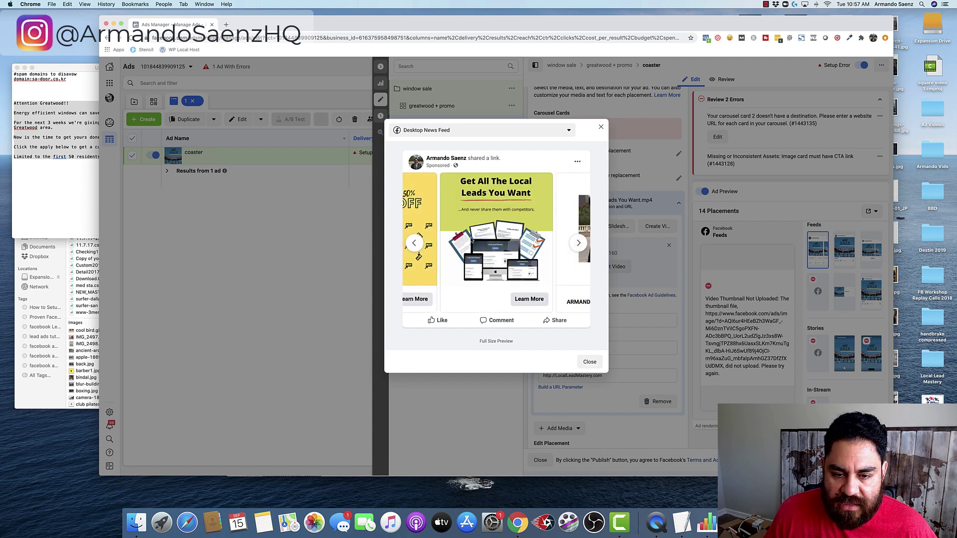
pyautogui.click(579, 243)
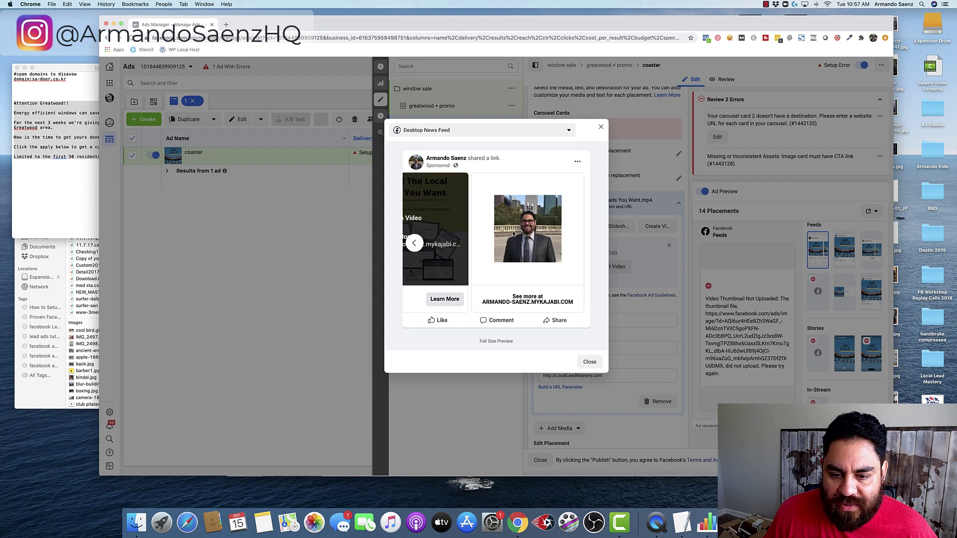
pyautogui.click(600, 129)
pyautogui.scroll(-5, 548, 299)
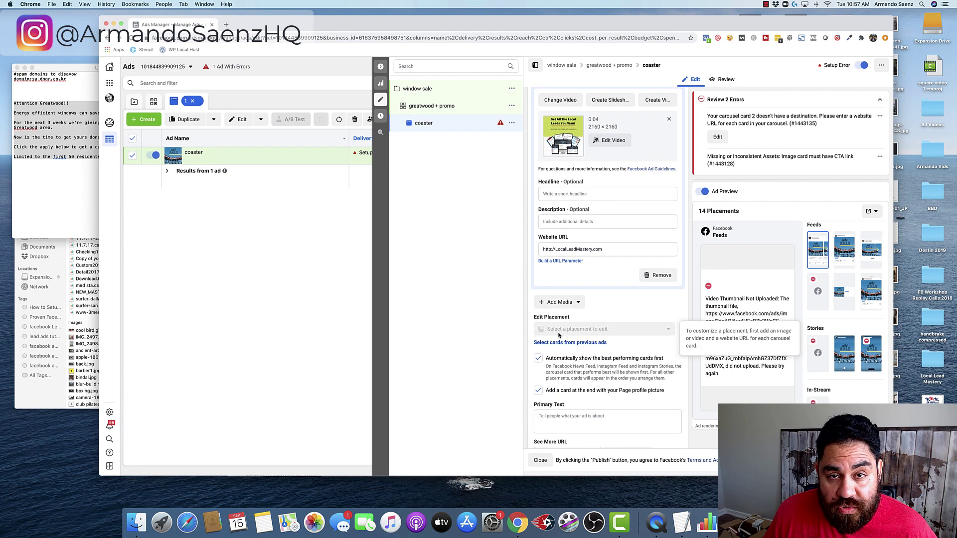
# - Uncheck 'Add a card at the end with your Page profile picture'
pyautogui.scroll(-1, 559, 335)
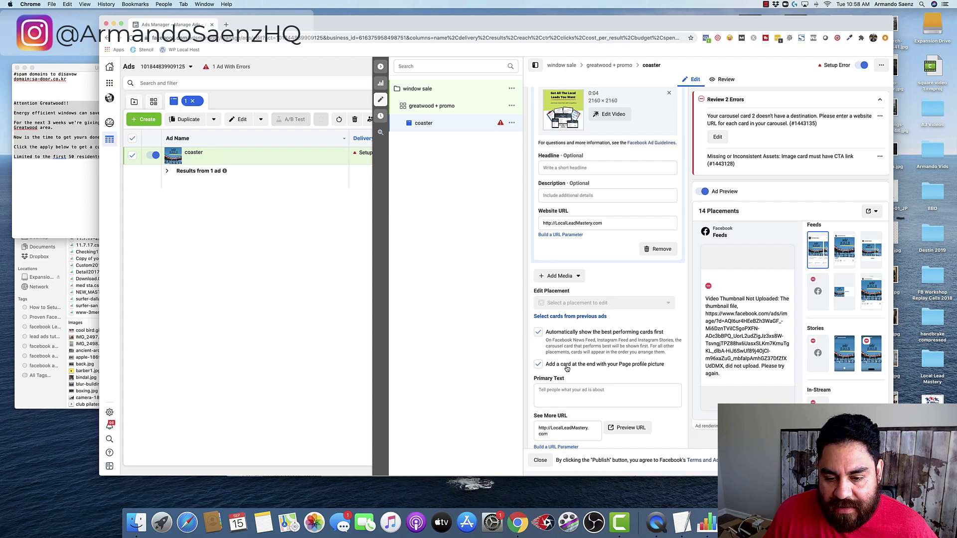
pyautogui.click(538, 365)
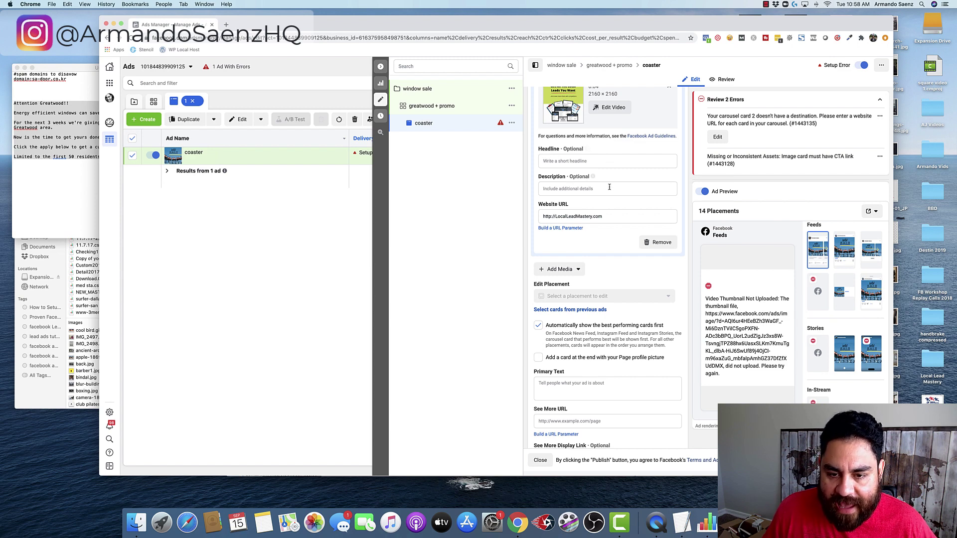
pyautogui.scroll(-5, 566, 209)
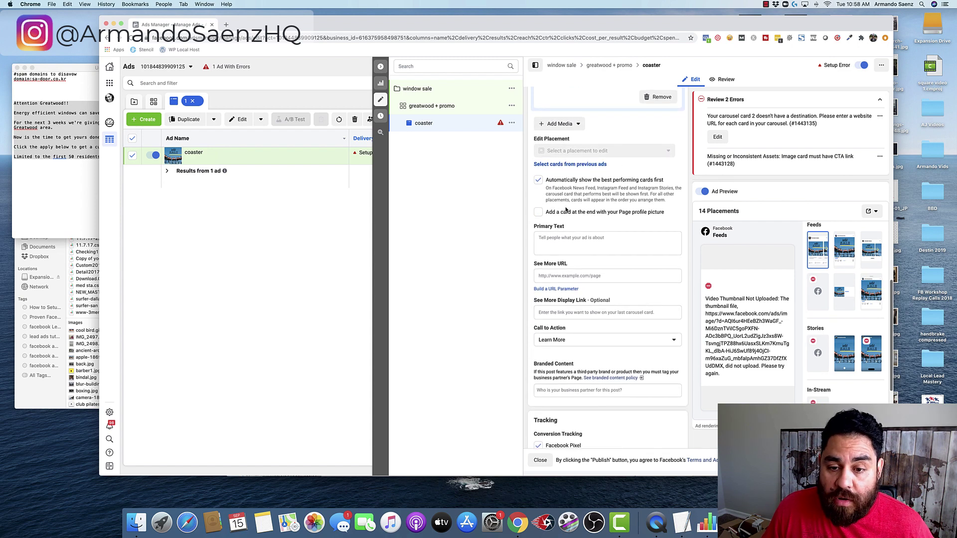
# - Paste the 'Attention Greatwood!' 50%-off window replacement copy from TextEdit into Primary Text
pyautogui.click(568, 229)
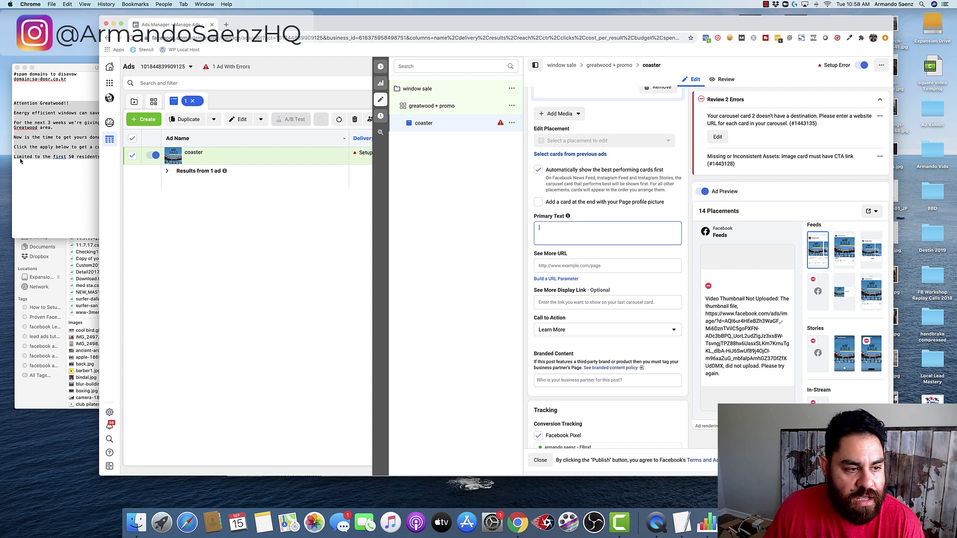
pyautogui.click(66, 163)
pyautogui.moveTo(66, 163); pyautogui.dragTo(12, 105)
pyautogui.press('super+c')
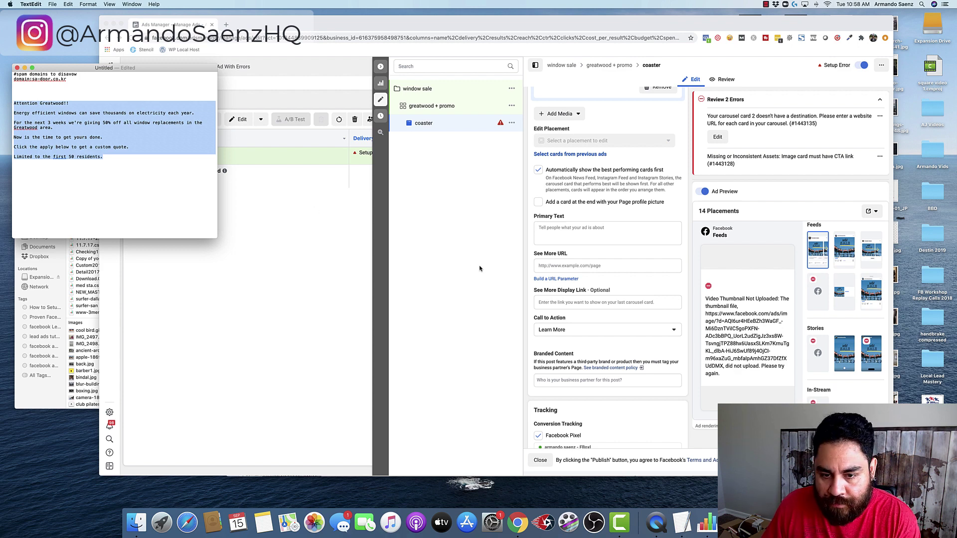
pyautogui.click(557, 230)
pyautogui.press('super+v')
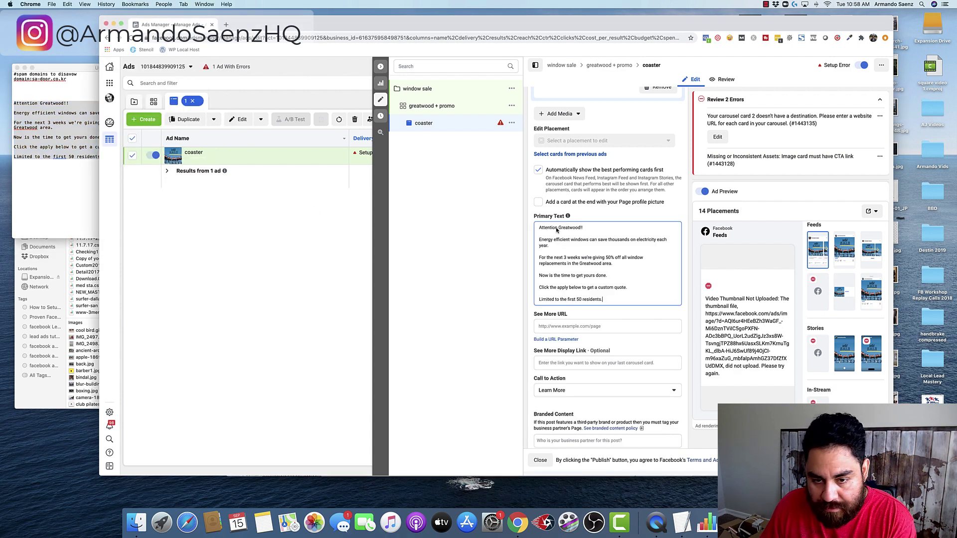
pyautogui.click(735, 263)
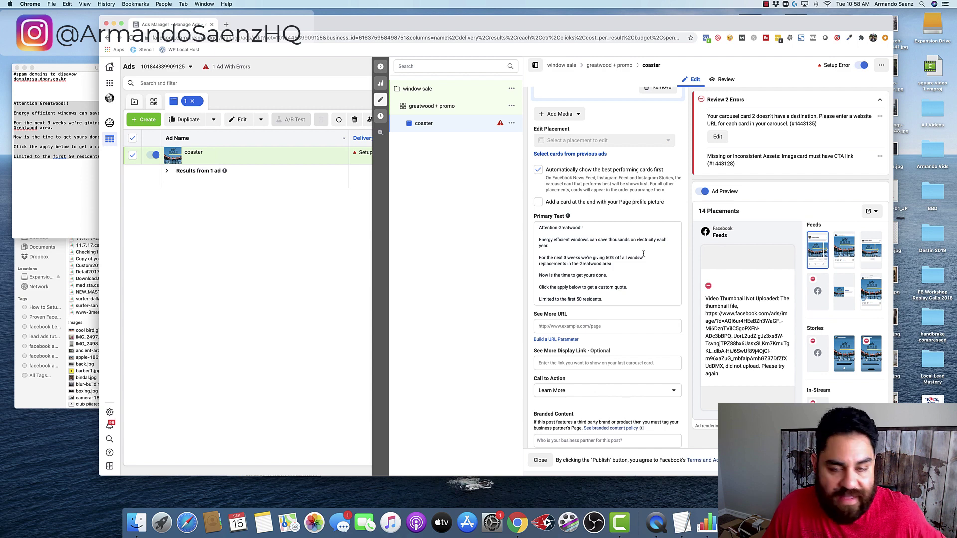
pyautogui.scroll(-3, 644, 254)
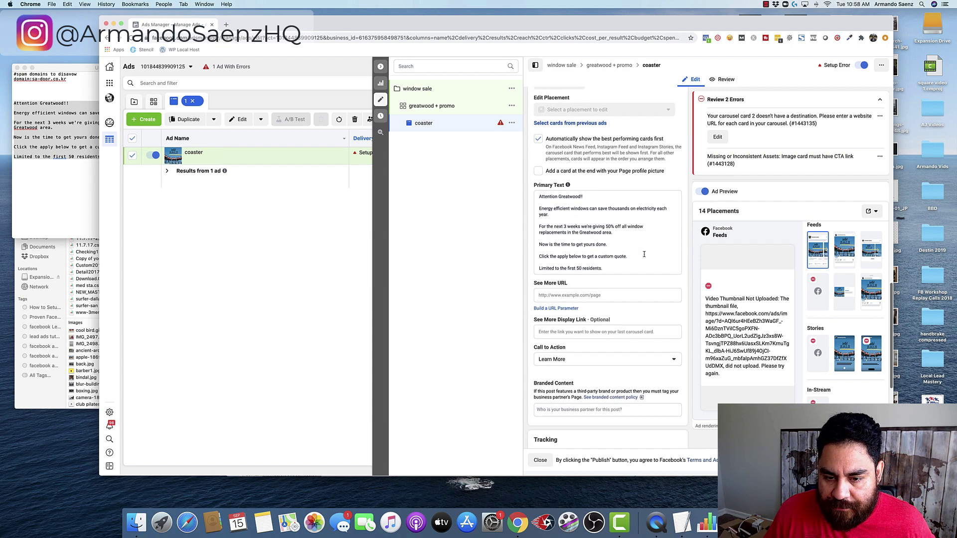
# - Change the ad's Call to Action from Learn More to Apply Now
pyautogui.scroll(-3, 644, 256)
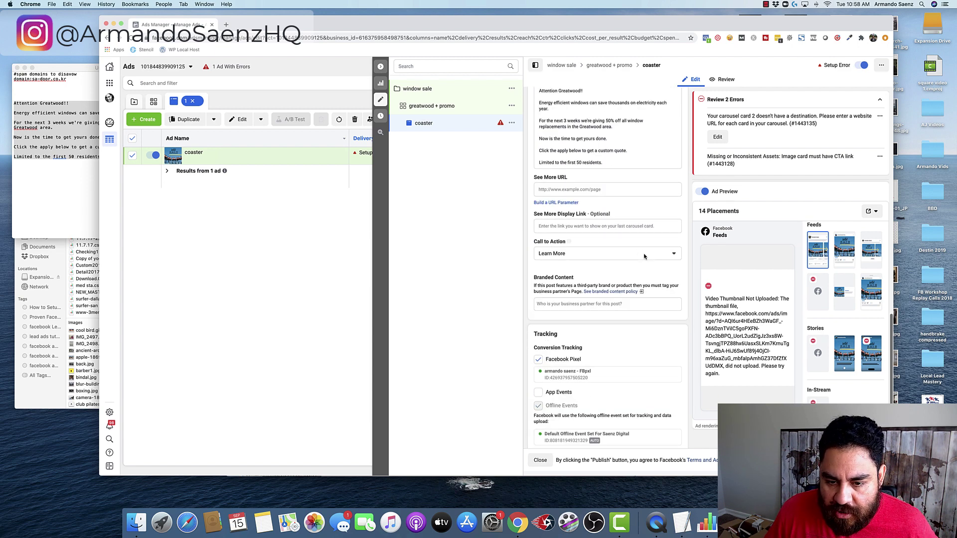
pyautogui.click(674, 255)
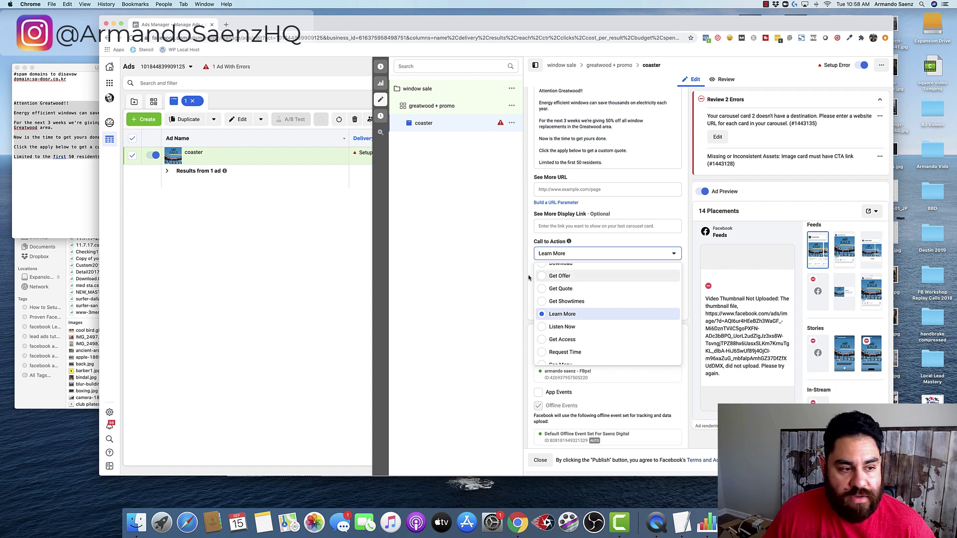
pyautogui.moveTo(103, 158); pyautogui.dragTo(448, 88)
pyautogui.click(363, 164)
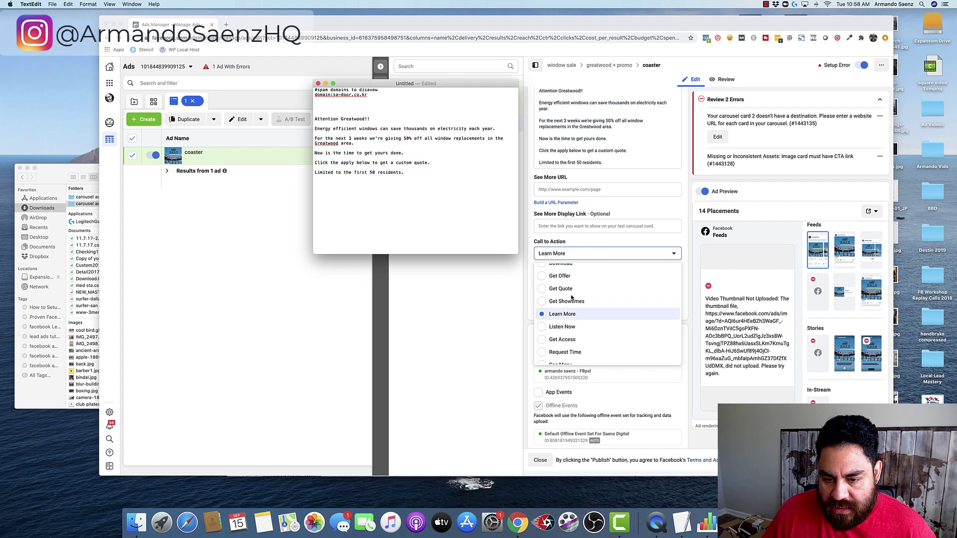
pyautogui.scroll(3, 571, 298)
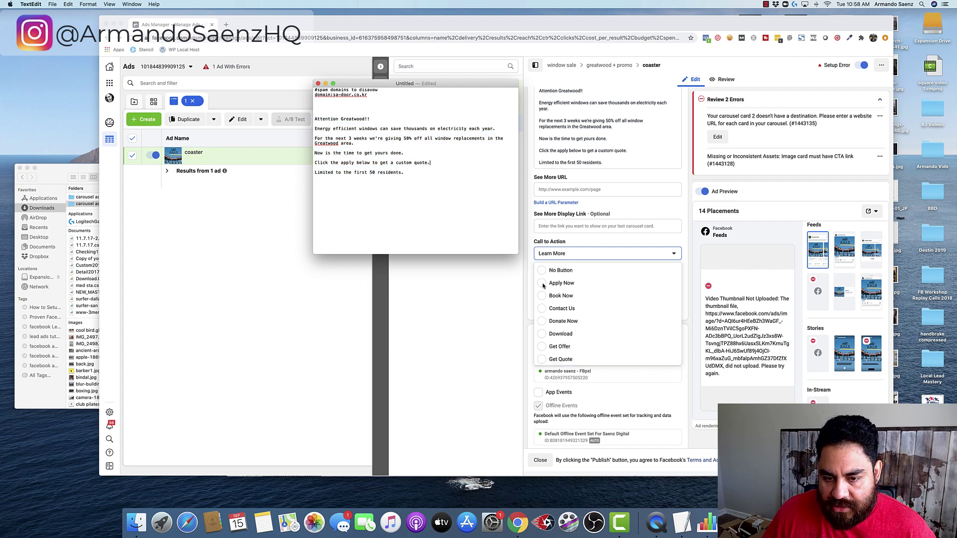
pyautogui.click(544, 286)
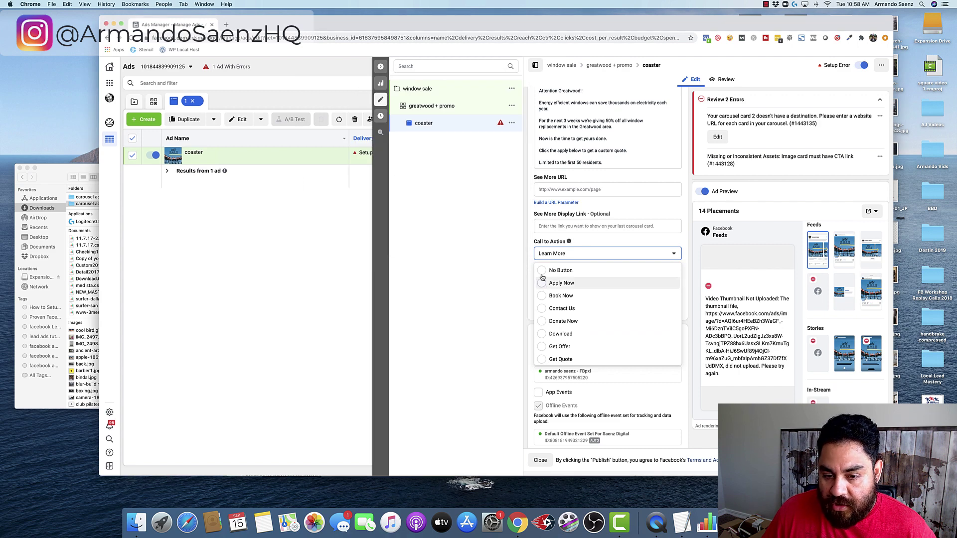
pyautogui.click(543, 281)
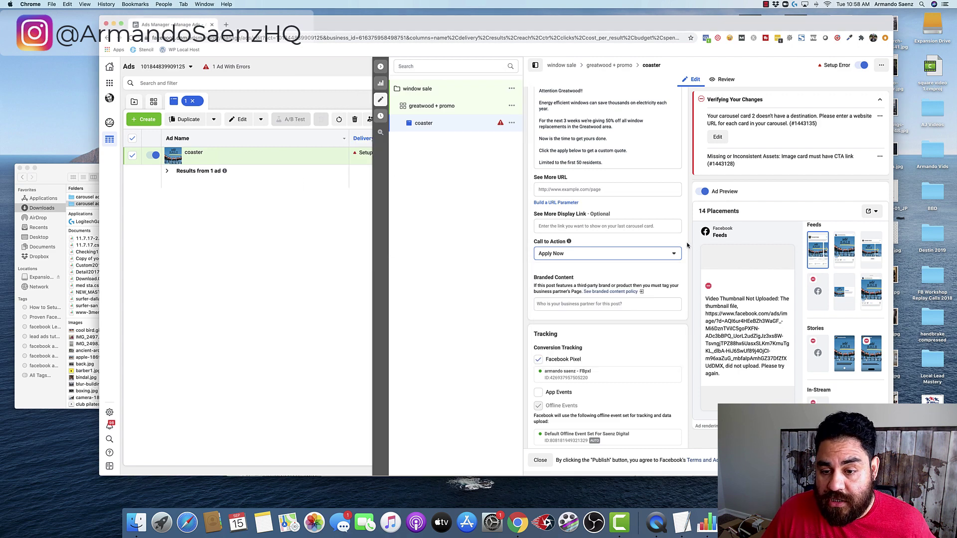